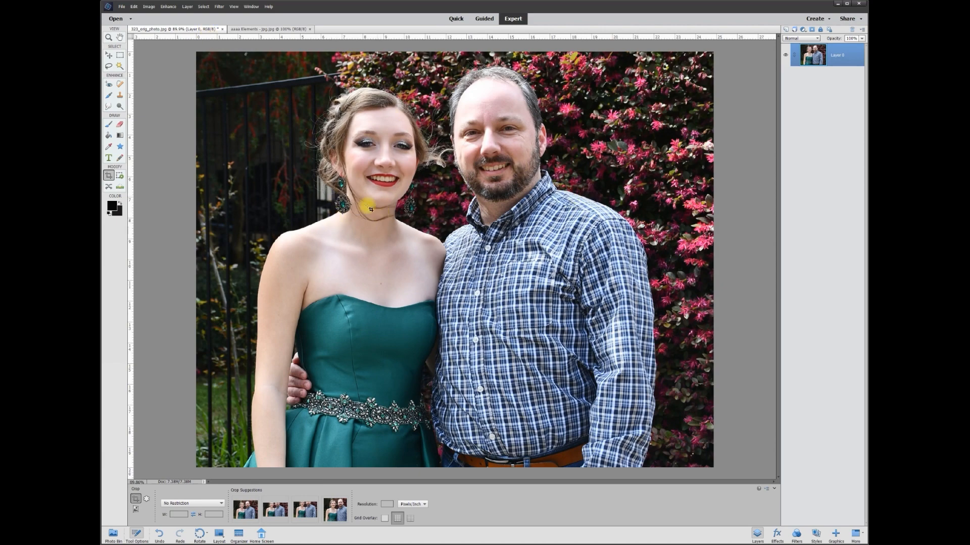
Outline the stray hair across the woman's chin and neck with a freehand Lasso selection
{"action": "scroll", "coordinate": [371, 222], "scroll_direction": "up", "scroll_amount": 2}
{"action": "scroll", "coordinate": [389, 198], "scroll_direction": "up", "scroll_amount": 3}
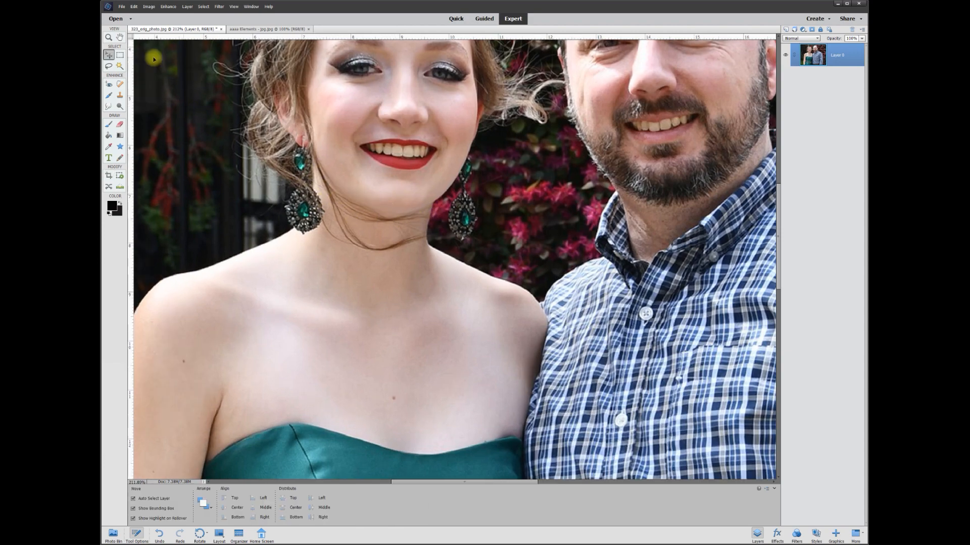
{"action": "scroll", "coordinate": [343, 198], "scroll_direction": "up", "scroll_amount": 1}
{"action": "left_click", "coordinate": [108, 55]}
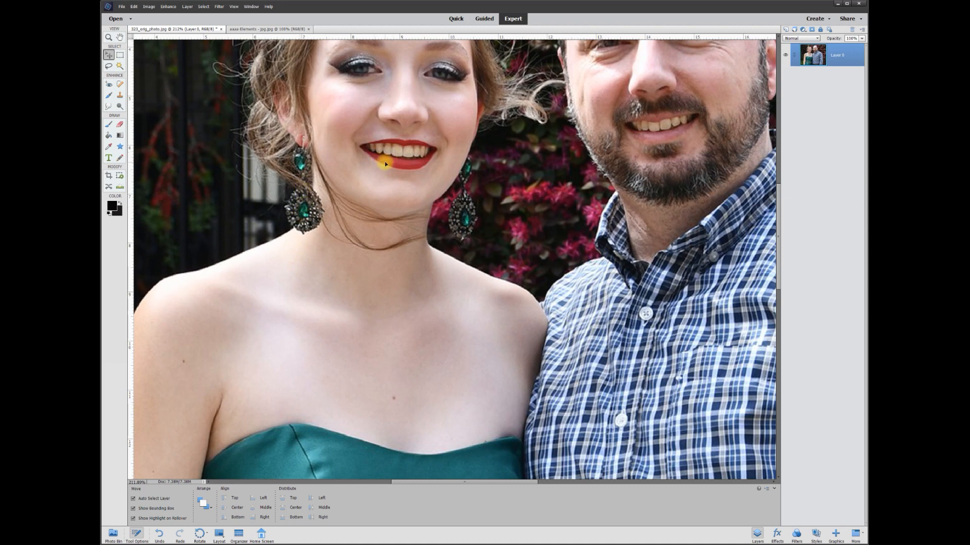
{"action": "left_click", "coordinate": [109, 67]}
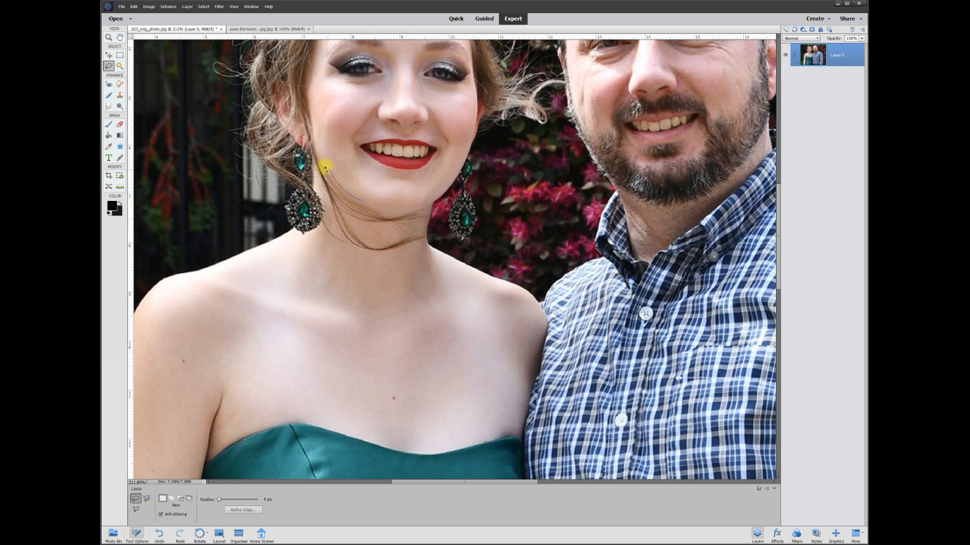
{"action": "mouse_move", "coordinate": [316, 174]}
{"action": "left_mouse_down"}
{"action": "mouse_move", "coordinate": [328, 240]}
{"action": "mouse_move", "coordinate": [360, 258]}
{"action": "mouse_move", "coordinate": [410, 252]}
{"action": "left_mouse_up"}
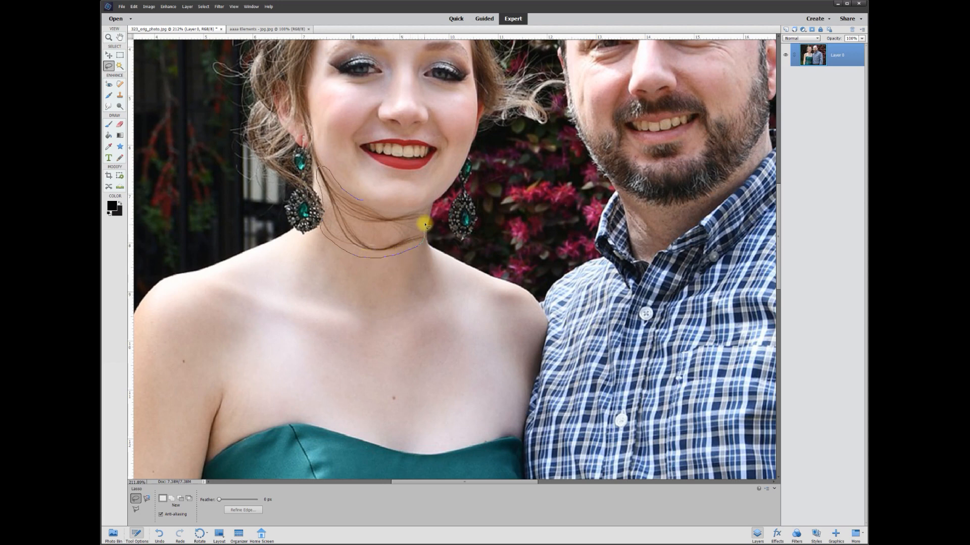
{"action": "mouse_move", "coordinate": [427, 203]}
{"action": "left_mouse_down"}
{"action": "mouse_move", "coordinate": [385, 209]}
{"action": "mouse_move", "coordinate": [371, 198]}
{"action": "left_mouse_up"}
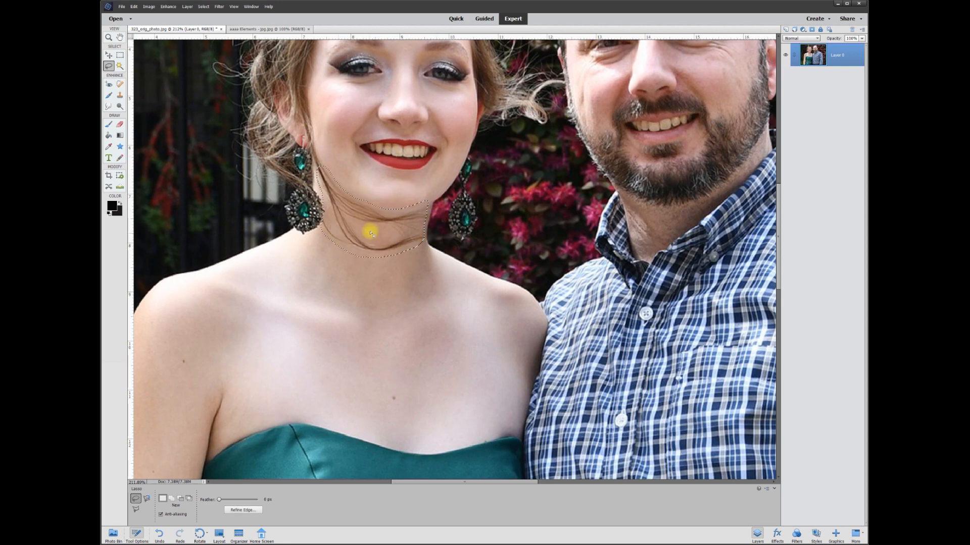
Try to remove the selected stray hair with a Content-Aware fill
{"action": "left_click", "coordinate": [134, 6]}
{"action": "left_click", "coordinate": [143, 92]}
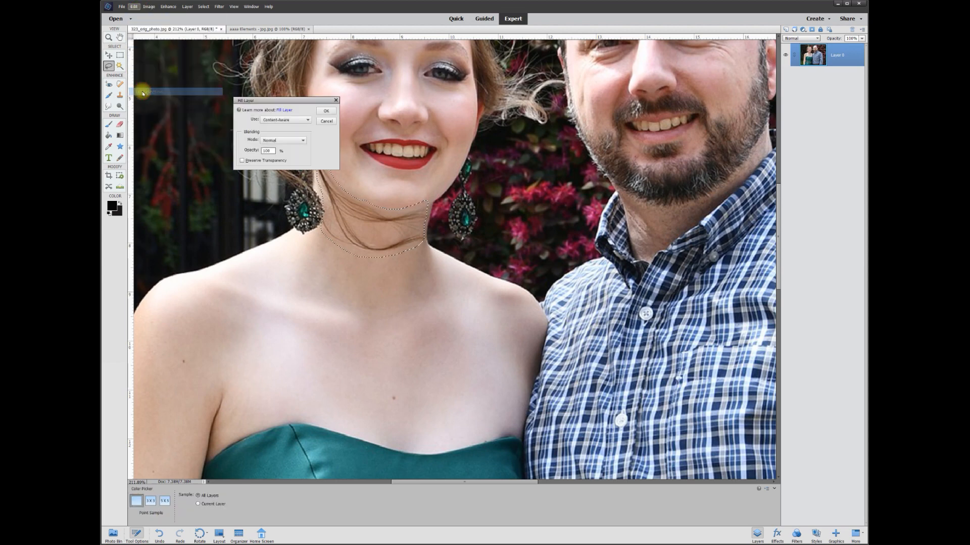
{"action": "left_click_drag", "start_coordinate": [288, 105], "coordinate": [224, 159]}
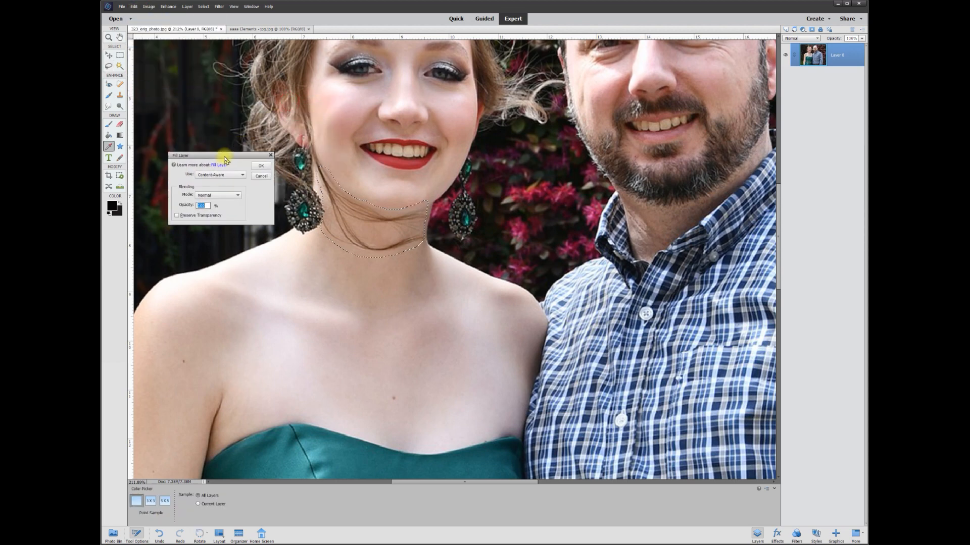
{"action": "left_click", "coordinate": [262, 167]}
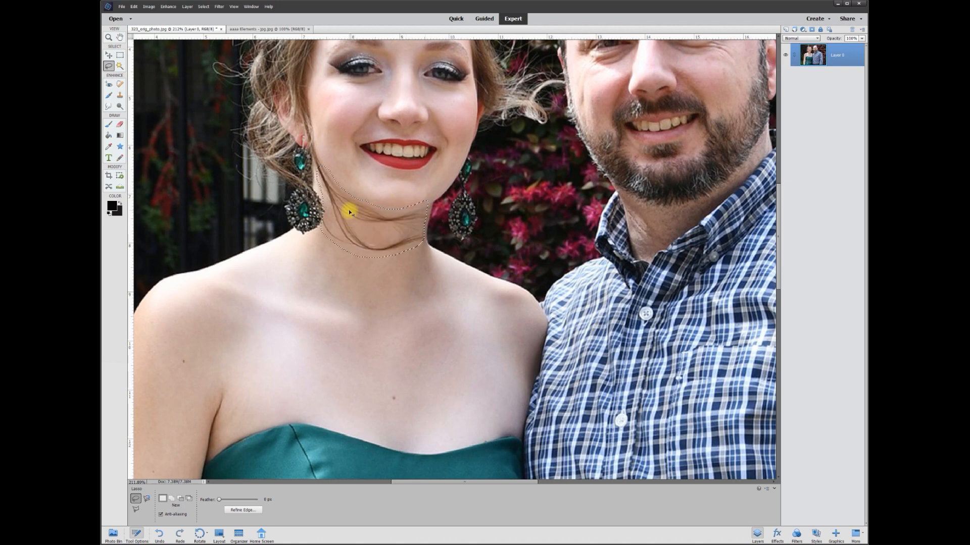
Add a new blank layer above the photo and set the Clone Stamp brush size to 75 px
{"action": "left_click", "coordinate": [120, 95]}
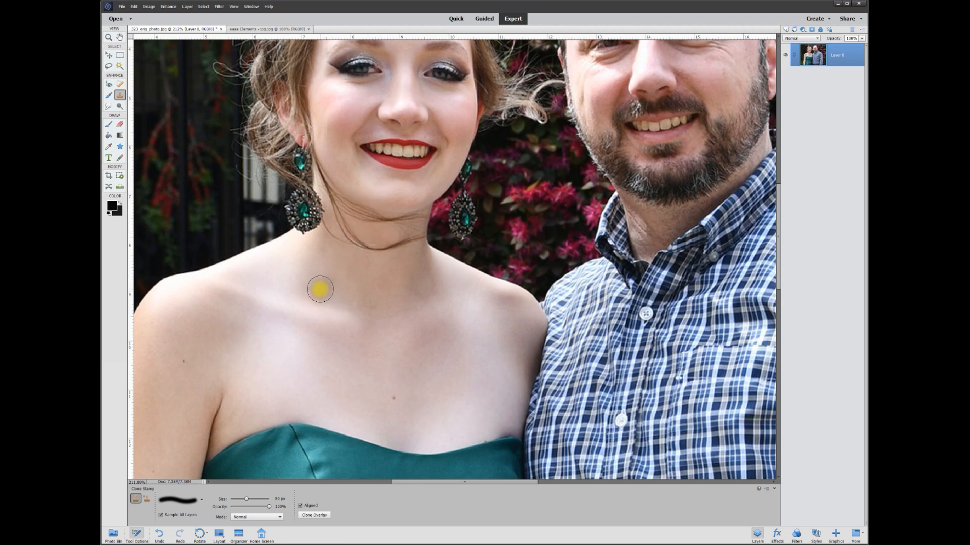
{"action": "left_click", "coordinate": [786, 30]}
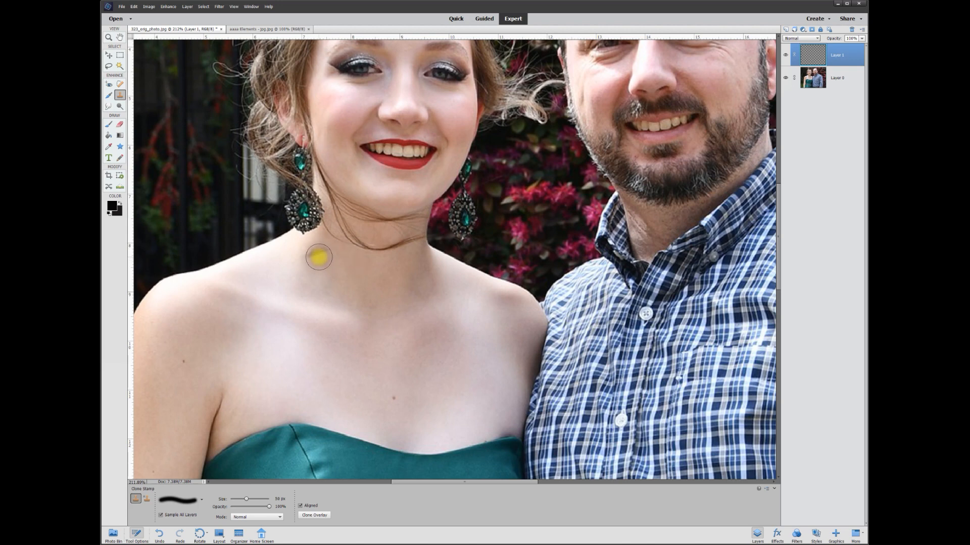
{"action": "double_click", "coordinate": [281, 499]}
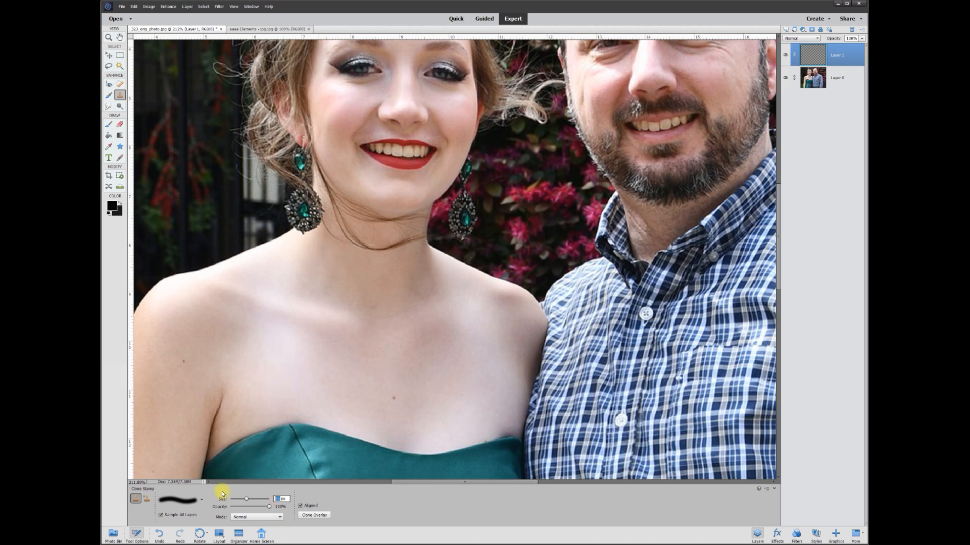
{"action": "type", "text": "75"}
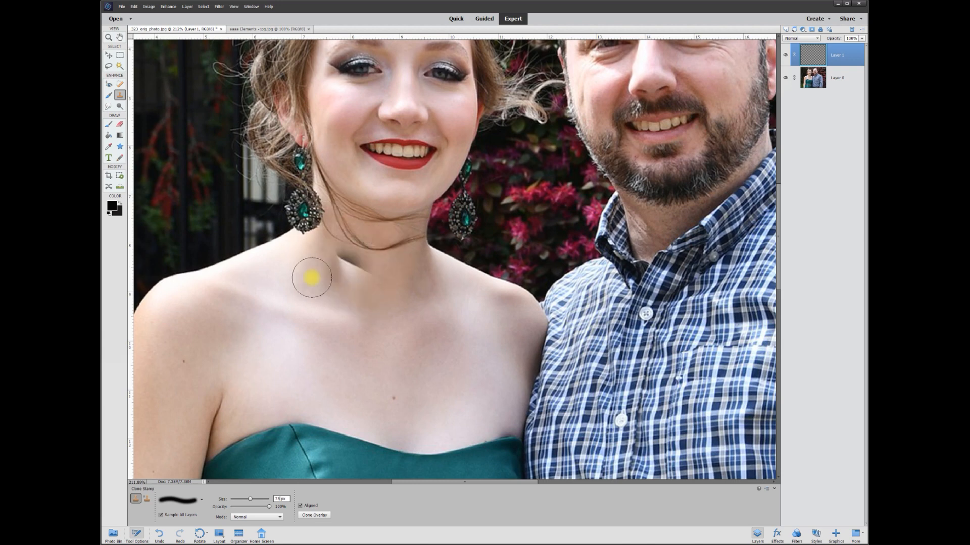
Clone clean neck skin over the lower strand of stray hair, and view the cloned layer without the photo beneath
{"action": "left_click", "coordinate": [309, 252], "text": "alt"}
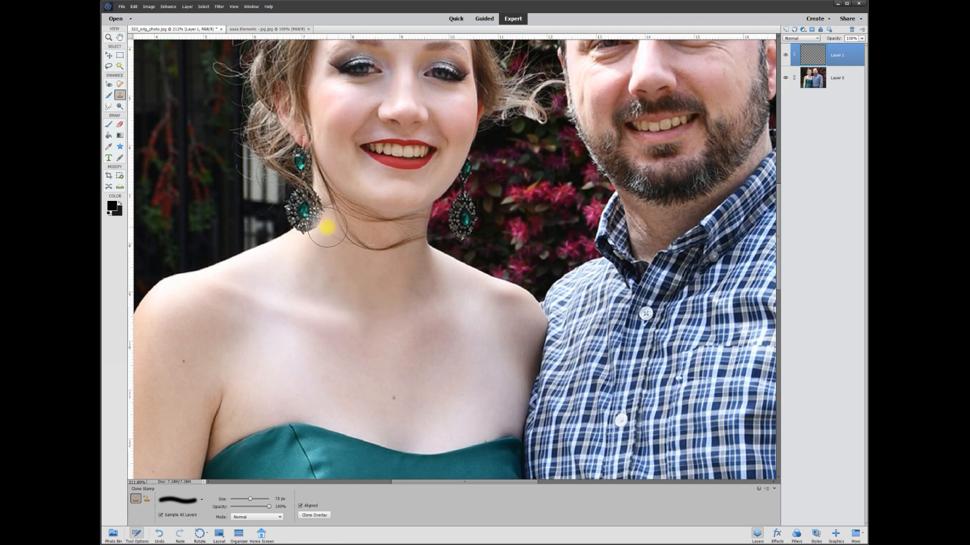
{"action": "mouse_move", "coordinate": [326, 223]}
{"action": "left_mouse_down"}
{"action": "mouse_move", "coordinate": [372, 249]}
{"action": "mouse_move", "coordinate": [427, 235]}
{"action": "left_mouse_up"}
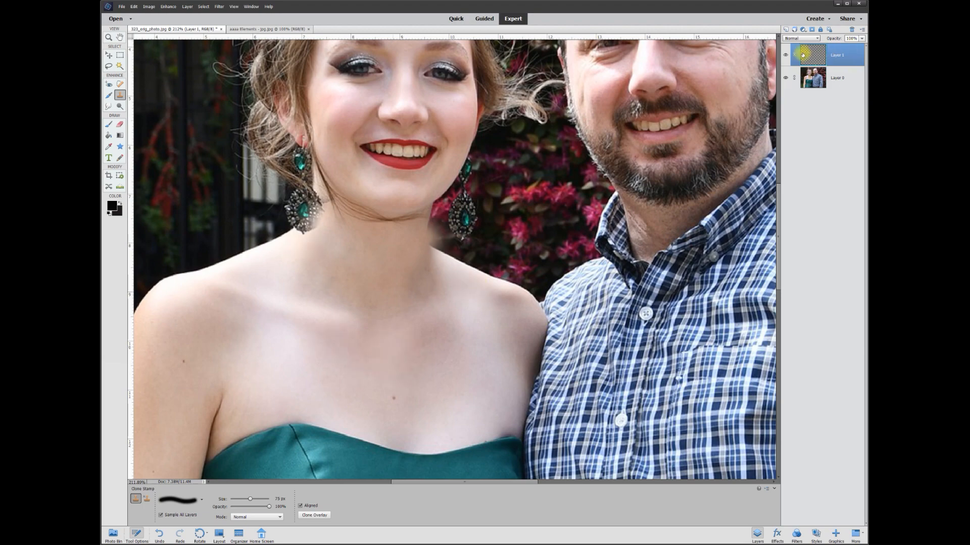
{"action": "left_click", "coordinate": [786, 77]}
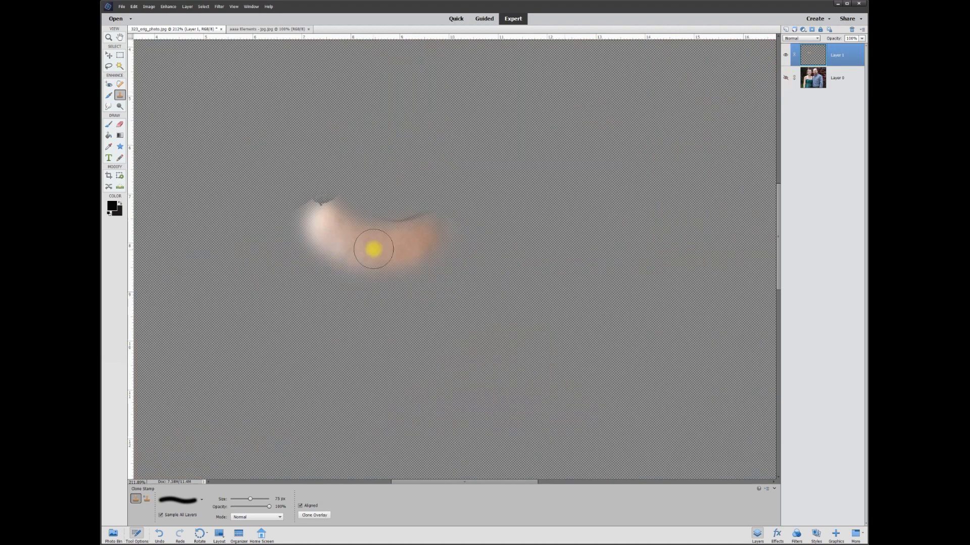
{"action": "left_click", "coordinate": [784, 80]}
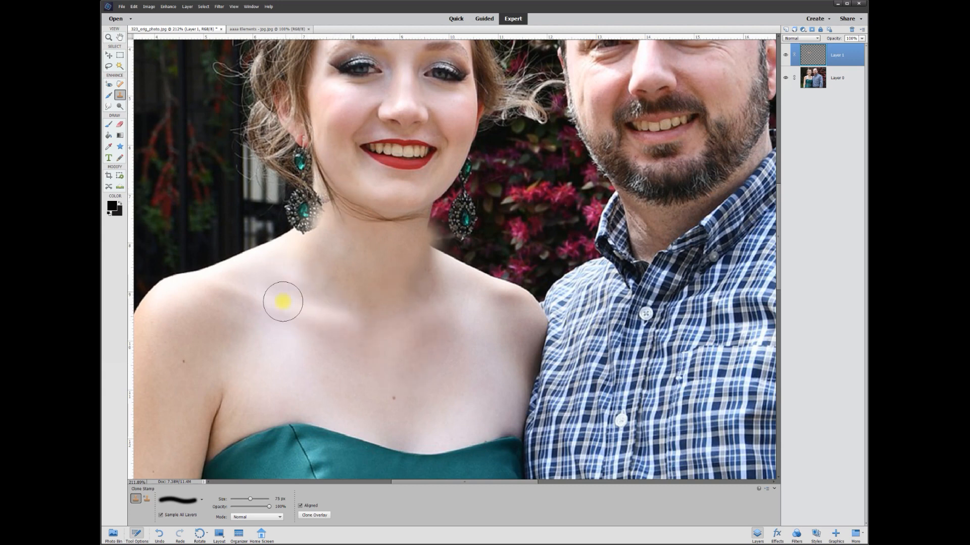
Clone clean skin over the remaining hair along the jaw and under the chin, and compare the photo with and without the cloned layer
{"action": "left_click", "coordinate": [333, 246], "text": "alt"}
{"action": "mouse_move", "coordinate": [331, 178]}
{"action": "left_mouse_down"}
{"action": "mouse_move", "coordinate": [318, 171]}
{"action": "mouse_move", "coordinate": [334, 199]}
{"action": "mouse_move", "coordinate": [370, 221]}
{"action": "mouse_move", "coordinate": [433, 216]}
{"action": "left_mouse_up"}
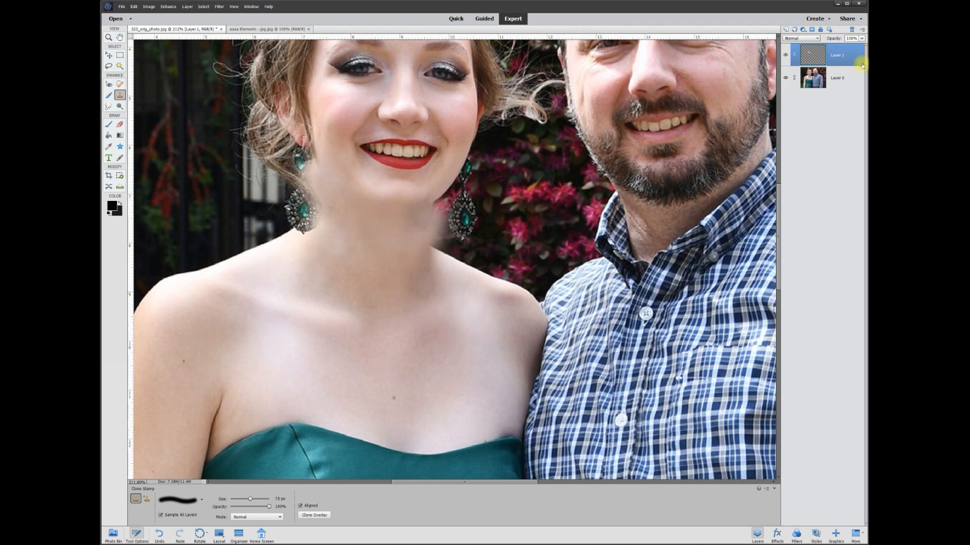
{"action": "left_click", "coordinate": [786, 55]}
{"action": "left_click", "coordinate": [786, 55]}
{"action": "left_click", "coordinate": [785, 56]}
{"action": "left_click", "coordinate": [786, 56]}
Set the cloned layer's opacity to 50% and compare the photo with that layer hidden and shown
{"action": "left_click", "coordinate": [846, 38]}
{"action": "type", "text": "50"}
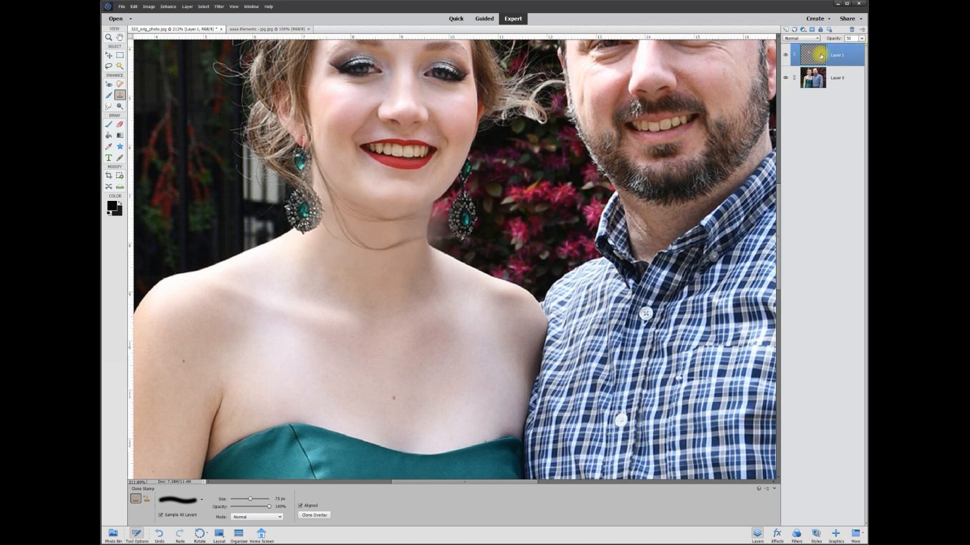
{"action": "left_click", "coordinate": [786, 55]}
{"action": "left_click", "coordinate": [785, 56]}
{"action": "left_click", "coordinate": [786, 55]}
{"action": "left_click", "coordinate": [786, 55]}
{"action": "left_click", "coordinate": [786, 55]}
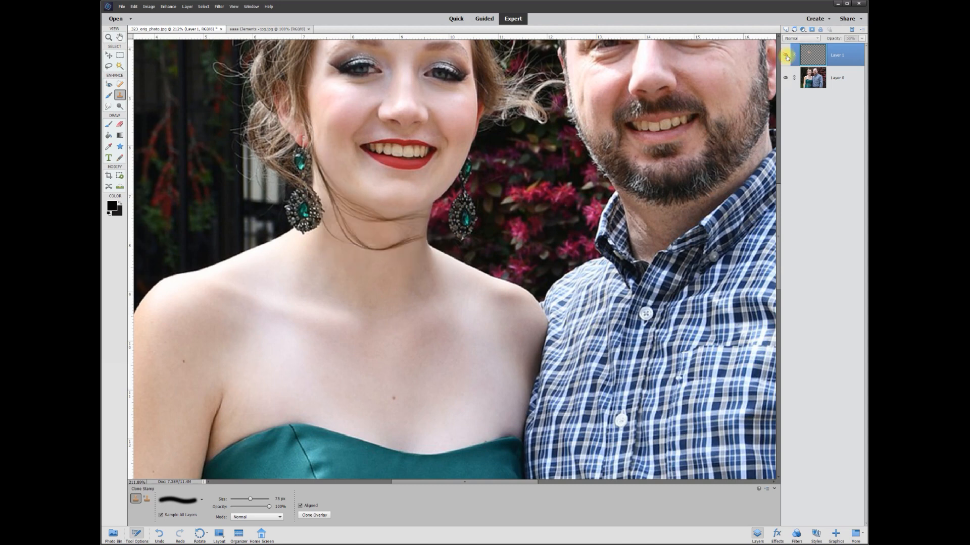
{"action": "left_click", "coordinate": [785, 55]}
Erase the cloned overspill along the neck edge facing the man with a 10 px Eraser, and delete the lassoed remainder around that earring
{"action": "left_click", "coordinate": [120, 124]}
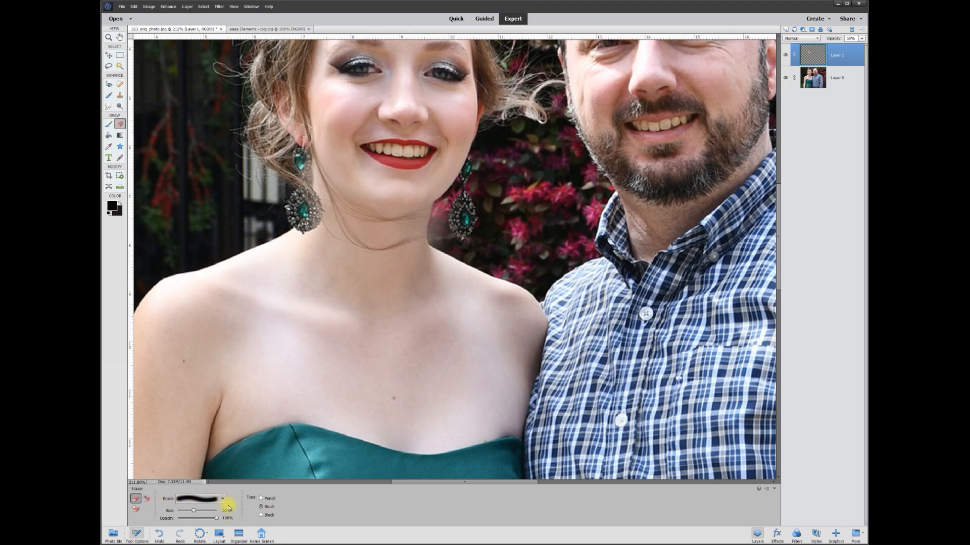
{"action": "type", "text": "10"}
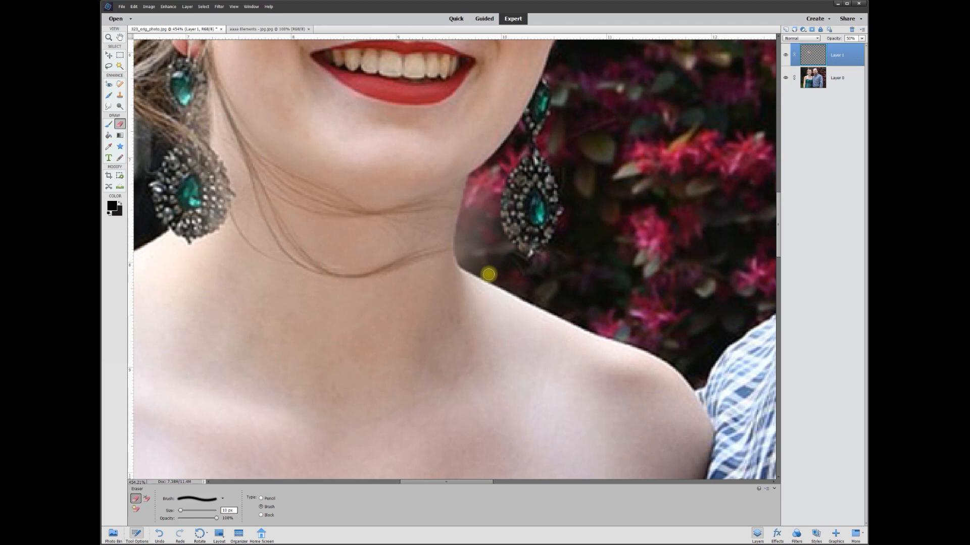
{"action": "left_click_drag", "start_coordinate": [488, 275], "coordinate": [482, 271]}
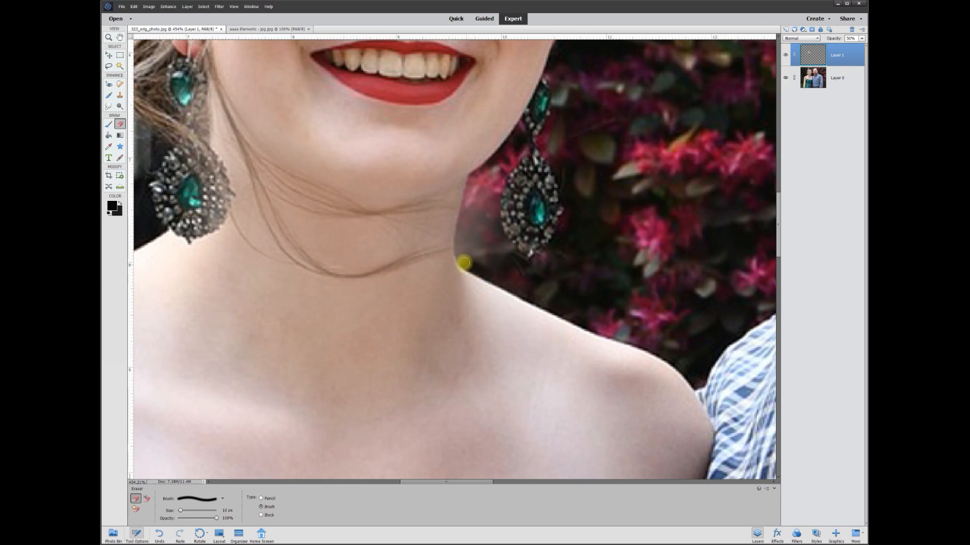
{"action": "mouse_move", "coordinate": [461, 255]}
{"action": "left_mouse_down"}
{"action": "mouse_move", "coordinate": [465, 190]}
{"action": "mouse_move", "coordinate": [487, 168]}
{"action": "mouse_move", "coordinate": [466, 204]}
{"action": "left_mouse_up"}
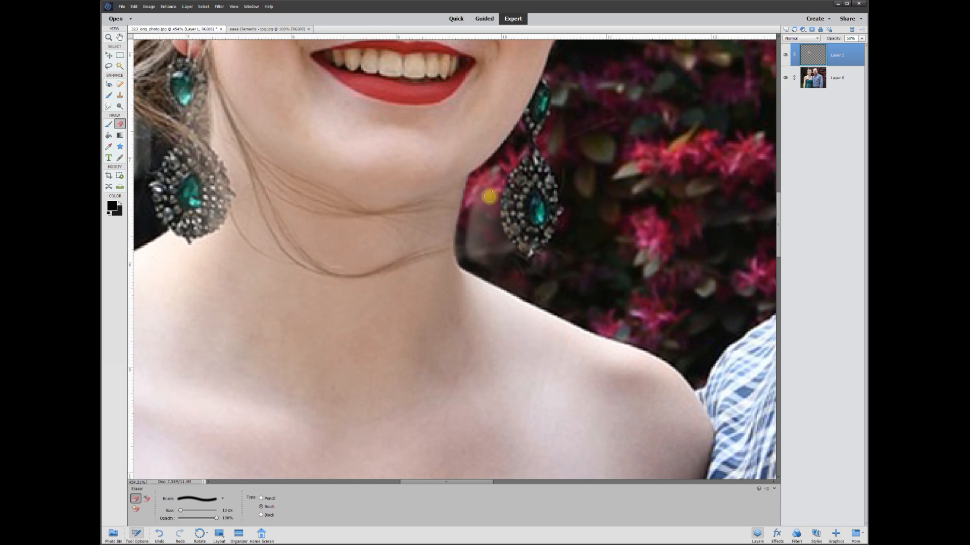
{"action": "left_click", "coordinate": [109, 67]}
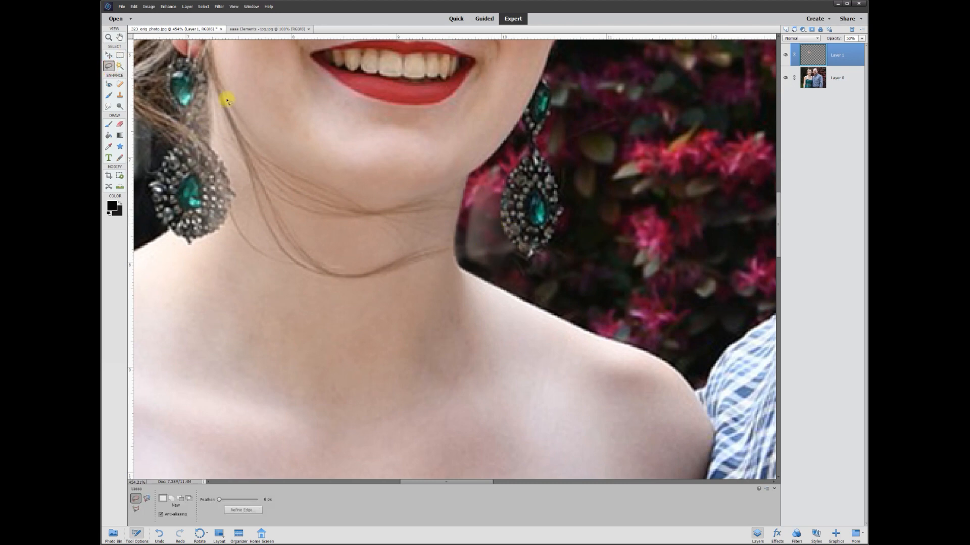
{"action": "mouse_move", "coordinate": [529, 149]}
{"action": "left_mouse_down"}
{"action": "mouse_move", "coordinate": [491, 165]}
{"action": "mouse_move", "coordinate": [469, 196]}
{"action": "mouse_move", "coordinate": [461, 251]}
{"action": "mouse_move", "coordinate": [488, 275]}
{"action": "mouse_move", "coordinate": [530, 280]}
{"action": "mouse_move", "coordinate": [586, 234]}
{"action": "mouse_move", "coordinate": [582, 168]}
{"action": "left_mouse_up"}
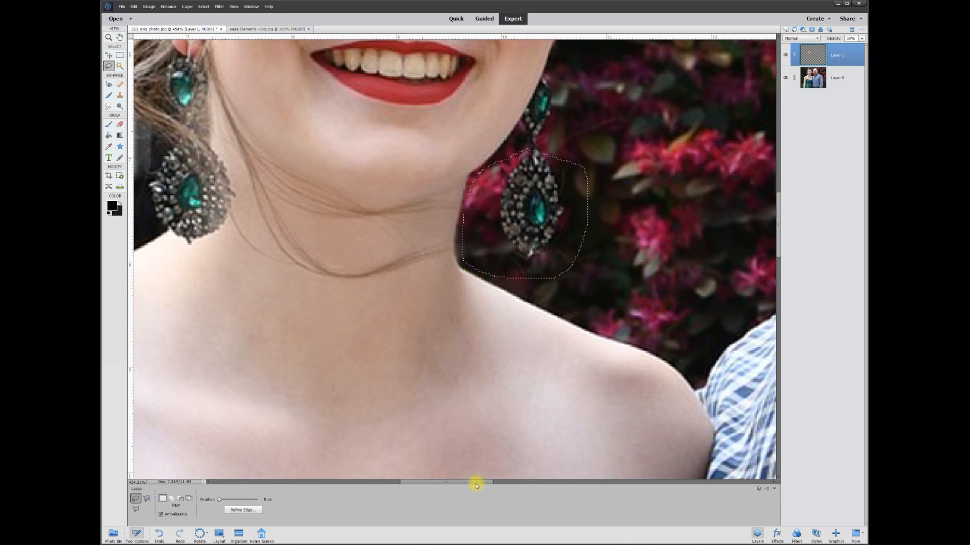
Clear the selection and erase the cloned skin along the outer edge of the earring farther from the man
{"action": "left_click_drag", "start_coordinate": [472, 481], "coordinate": [439, 481]}
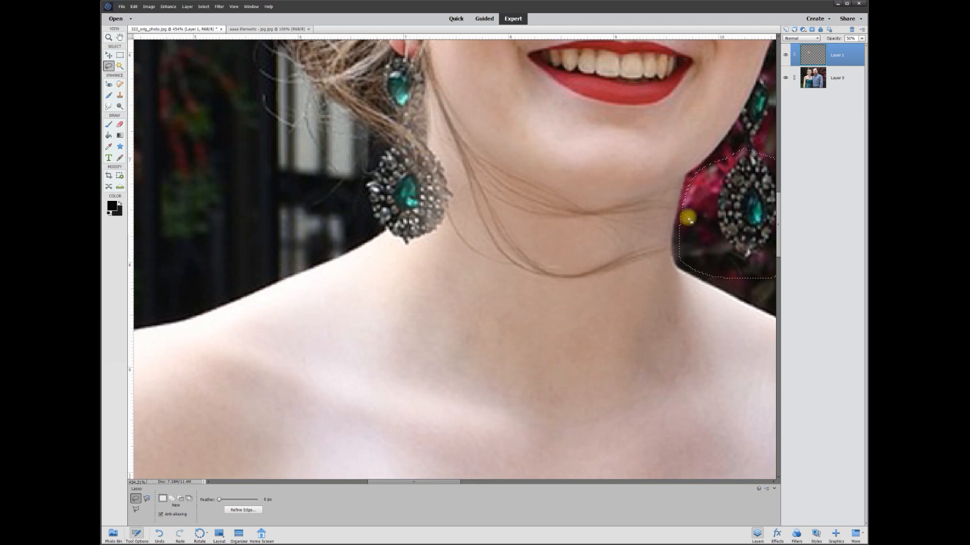
{"action": "left_click_drag", "start_coordinate": [778, 237], "coordinate": [777, 224]}
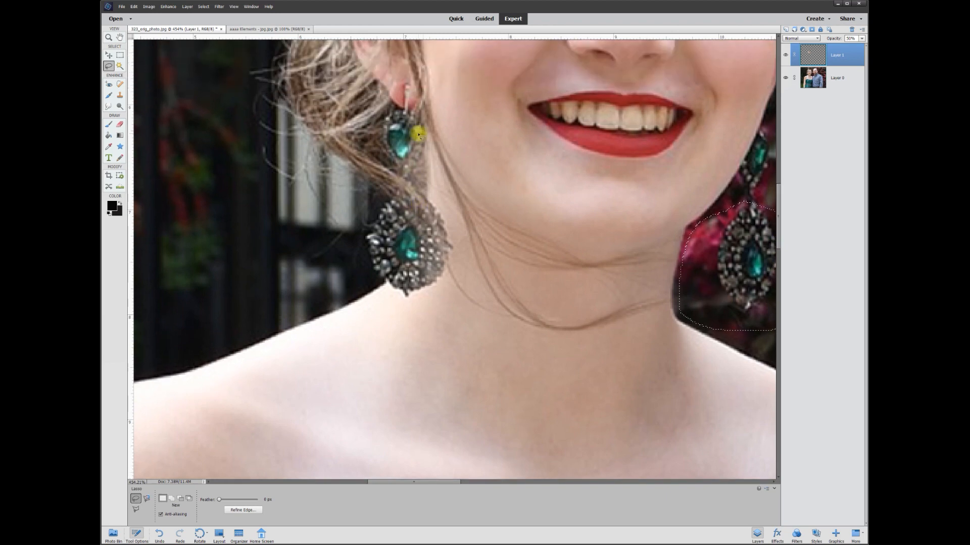
{"action": "left_click", "coordinate": [119, 125]}
{"action": "key", "text": "ctrl+d"}
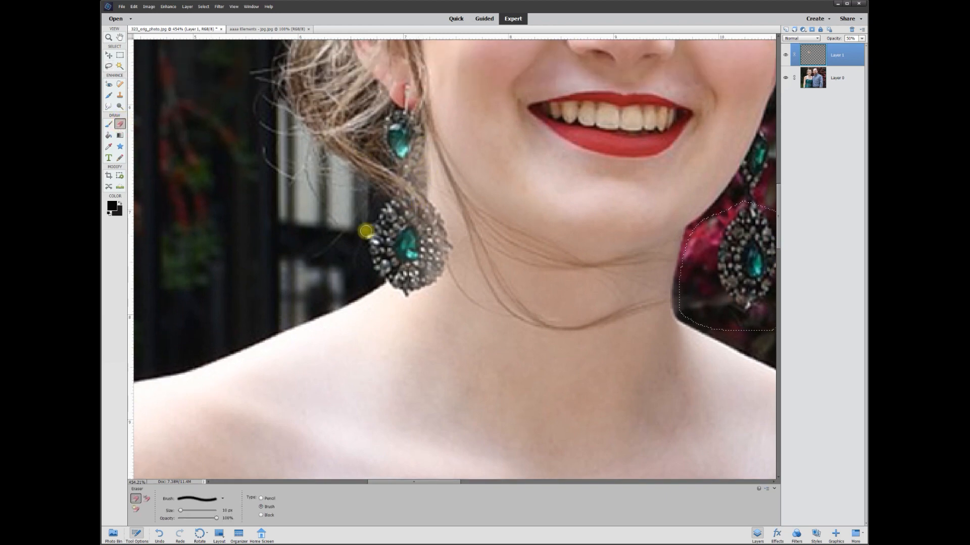
{"action": "left_click_drag", "start_coordinate": [412, 285], "coordinate": [442, 255]}
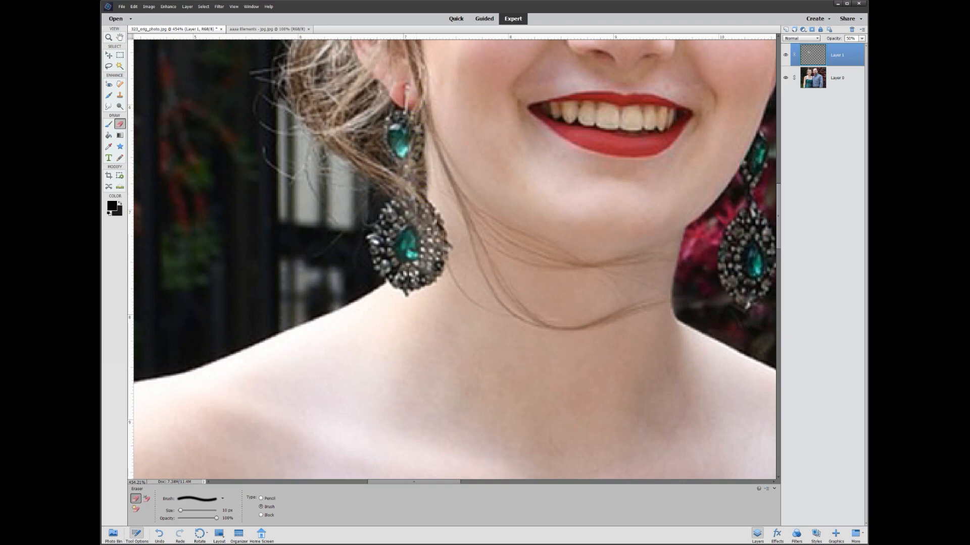
Restore the cloned layer's opacity to 100%, lasso the rest of the earring farther from the man, and delete the cloned skin over it
{"action": "left_click", "coordinate": [861, 39]}
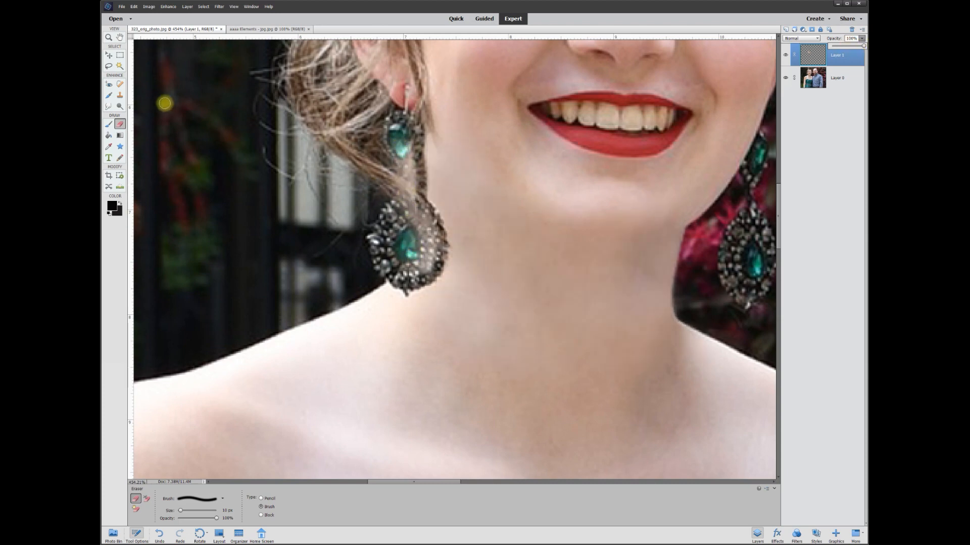
{"action": "left_click", "coordinate": [108, 66]}
{"action": "mouse_move", "coordinate": [357, 119]}
{"action": "left_mouse_down"}
{"action": "mouse_move", "coordinate": [414, 105]}
{"action": "mouse_move", "coordinate": [422, 201]}
{"action": "mouse_move", "coordinate": [443, 238]}
{"action": "mouse_move", "coordinate": [444, 269]}
{"action": "mouse_move", "coordinate": [418, 284]}
{"action": "mouse_move", "coordinate": [388, 282]}
{"action": "mouse_move", "coordinate": [361, 261]}
{"action": "mouse_move", "coordinate": [290, 260]}
{"action": "left_mouse_up"}
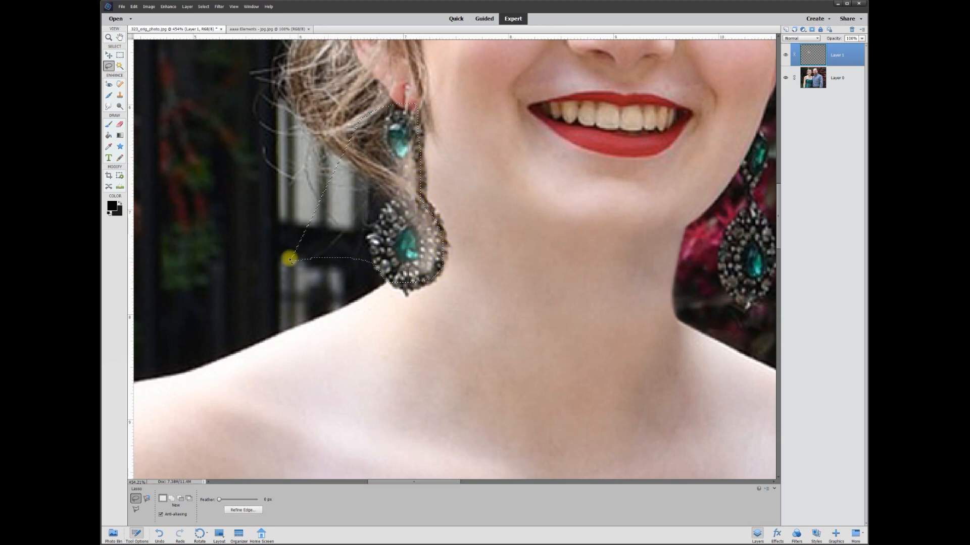
{"action": "left_click", "coordinate": [290, 259]}
{"action": "scroll", "coordinate": [596, 252], "scroll_direction": "down", "scroll_amount": 3}
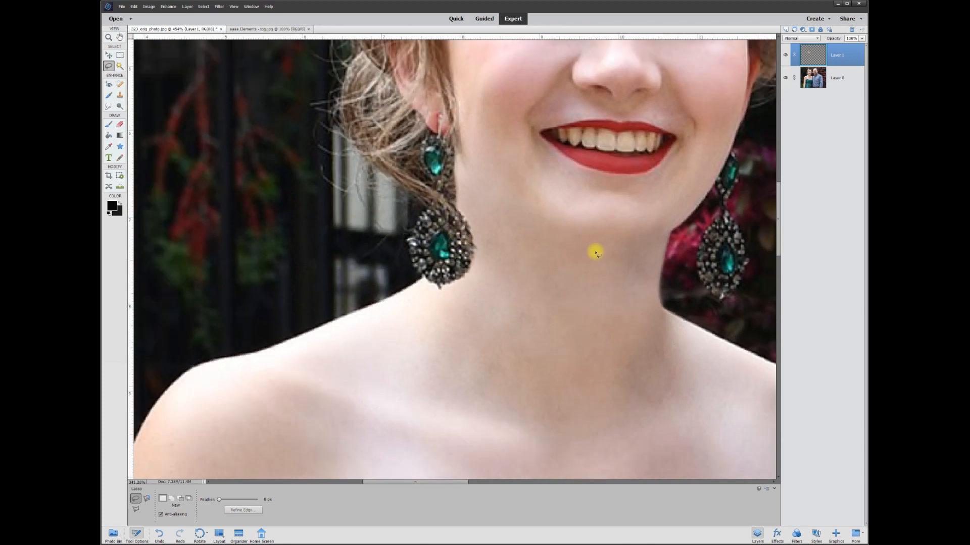
Compare the neck, chin and both earrings with the cloned layer hidden and shown
{"action": "scroll", "coordinate": [596, 252], "scroll_direction": "down", "scroll_amount": 1}
{"action": "left_click", "coordinate": [784, 55]}
{"action": "left_click", "coordinate": [785, 55]}
{"action": "left_click", "coordinate": [785, 55]}
{"action": "left_click", "coordinate": [785, 55]}
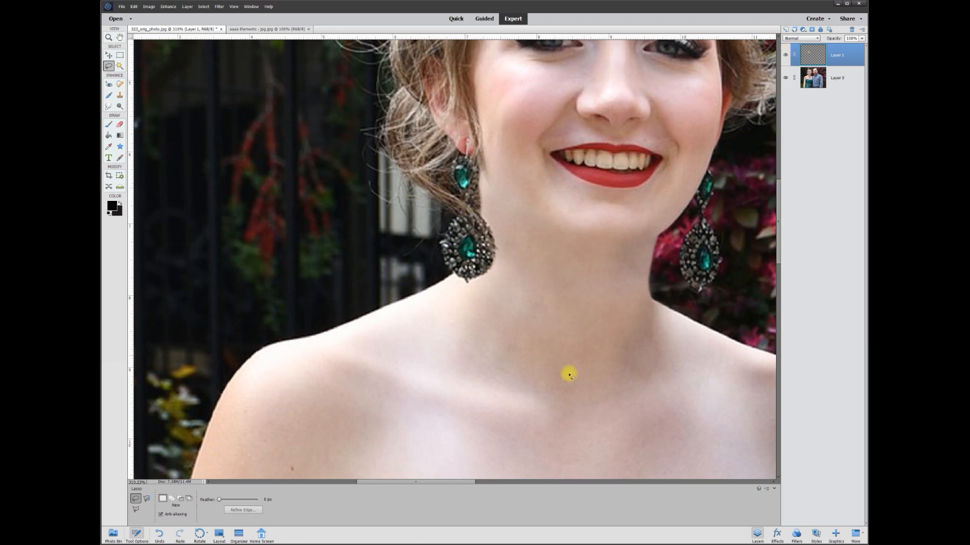
{"action": "left_click_drag", "start_coordinate": [458, 482], "coordinate": [493, 482]}
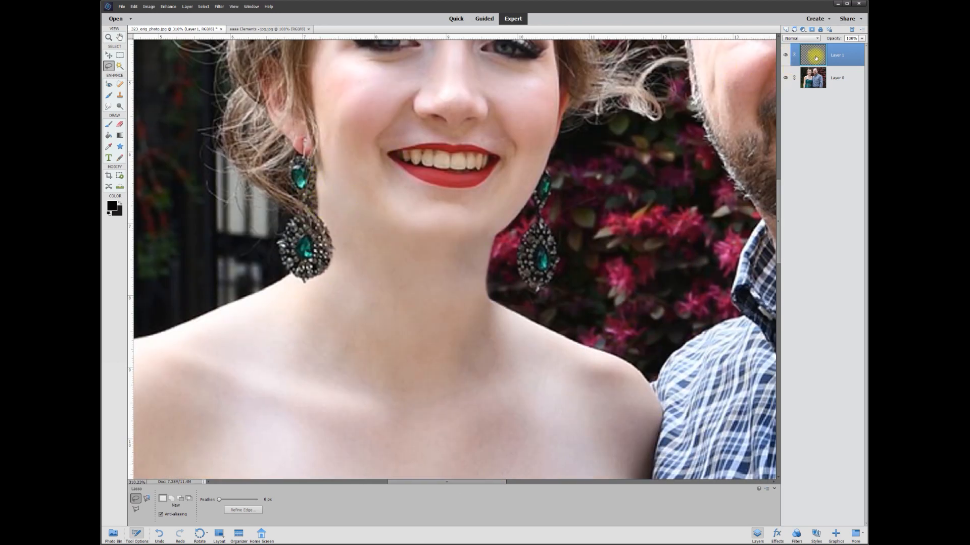
{"action": "left_click", "coordinate": [785, 55]}
{"action": "left_click", "coordinate": [785, 55]}
{"action": "left_click", "coordinate": [785, 55]}
{"action": "left_click", "coordinate": [785, 55]}
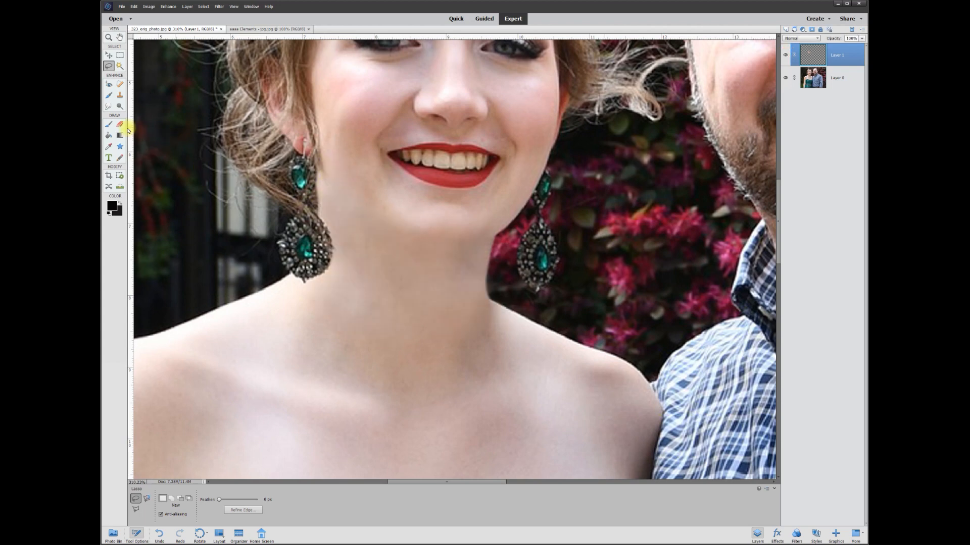
{"action": "left_click", "coordinate": [108, 107]}
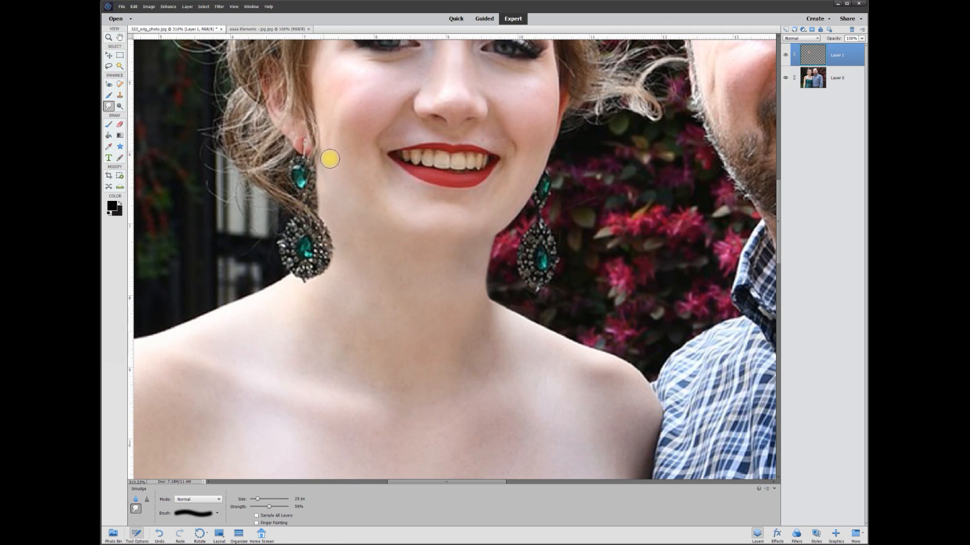
{"action": "scroll", "coordinate": [408, 308], "scroll_direction": "down", "scroll_amount": 2}
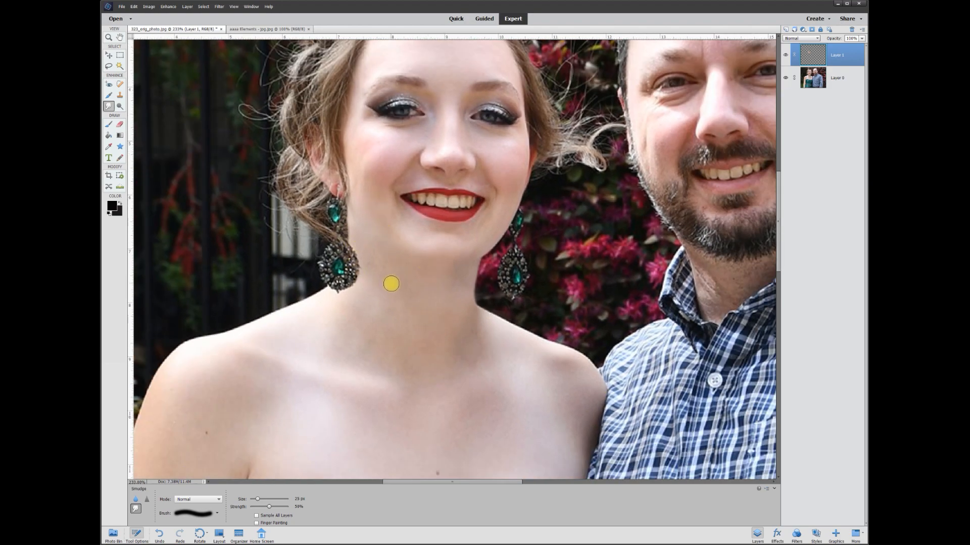
{"action": "scroll", "coordinate": [389, 253], "scroll_direction": "up", "scroll_amount": 1}
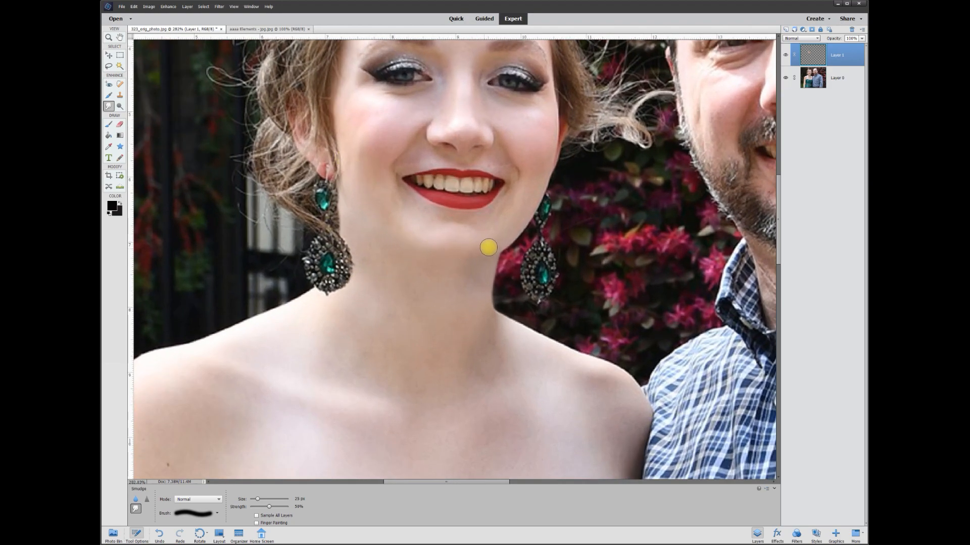
Lower the cloned layer's opacity to 50% and erase the cloned skin on the woman's cheek beside the ear with a 25 px Eraser
{"action": "key", "text": "v"}
{"action": "left_click", "coordinate": [847, 40]}
{"action": "type", "text": "50"}
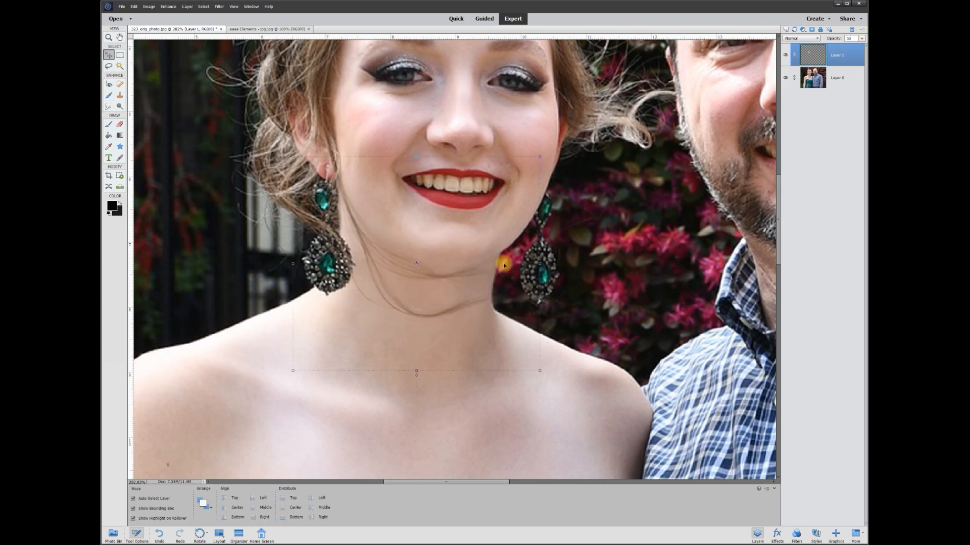
{"action": "left_click", "coordinate": [120, 124]}
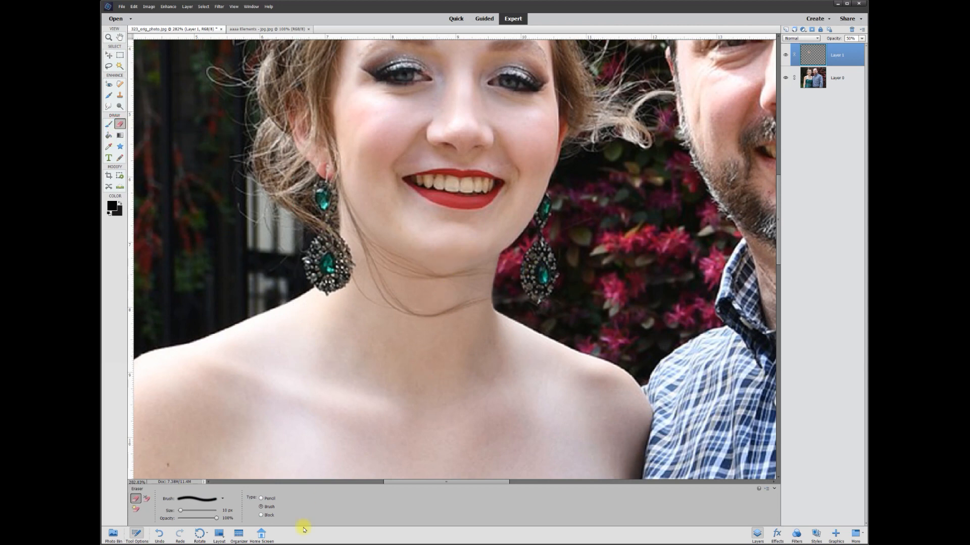
{"action": "type", "text": "25"}
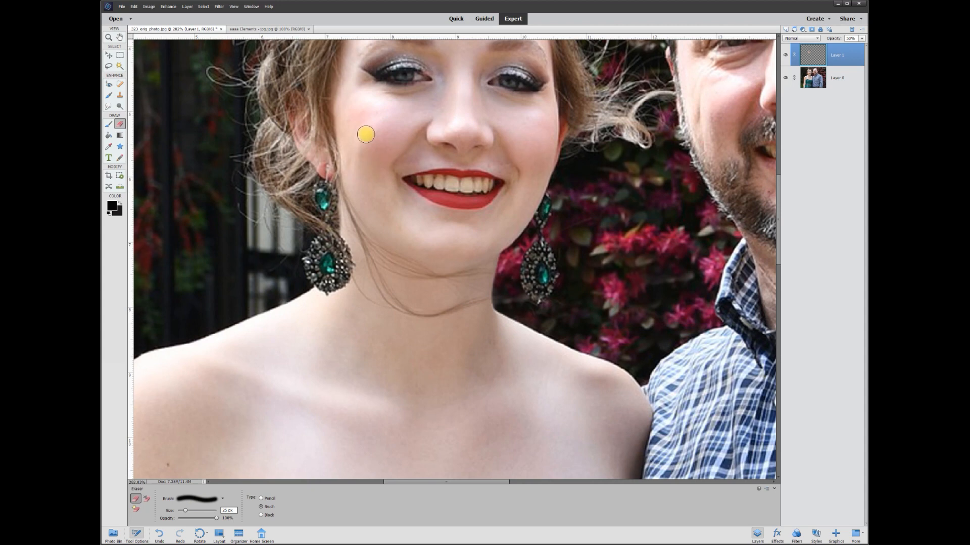
{"action": "left_click_drag", "start_coordinate": [352, 140], "coordinate": [354, 174]}
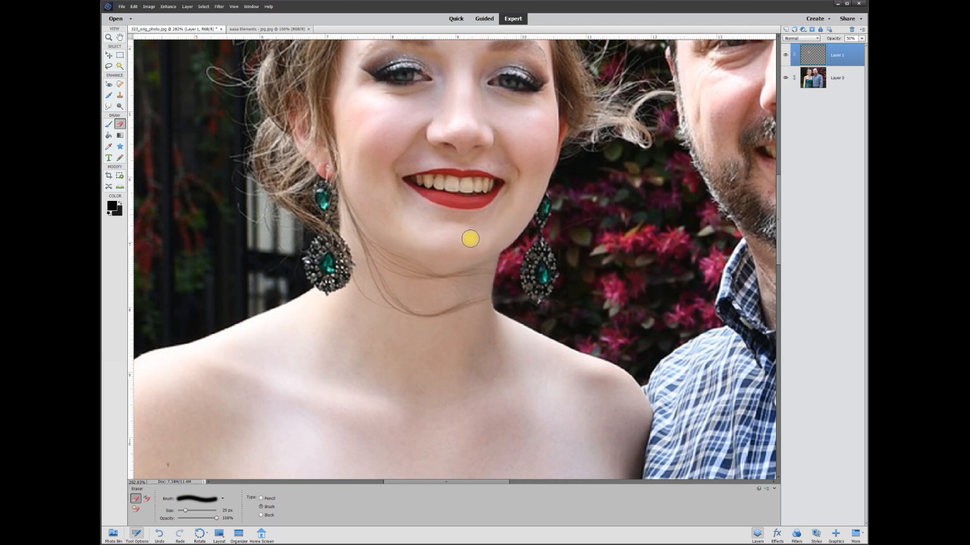
Restore the cloned layer's opacity to 100% and compare the retouched chin and neck with the layer hidden and shown
{"action": "left_click", "coordinate": [862, 39]}
{"action": "left_click_drag", "start_coordinate": [861, 48], "coordinate": [865, 46]}
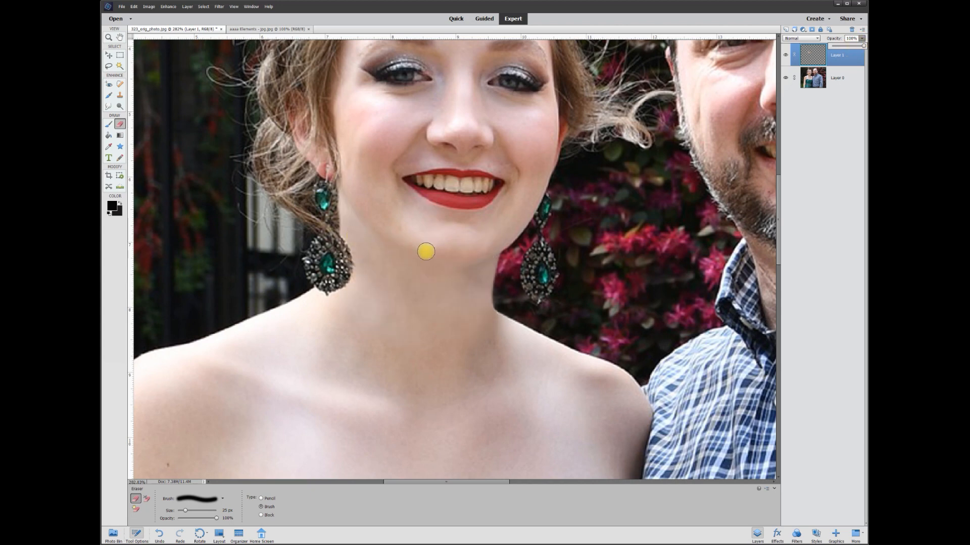
{"action": "left_click", "coordinate": [482, 247]}
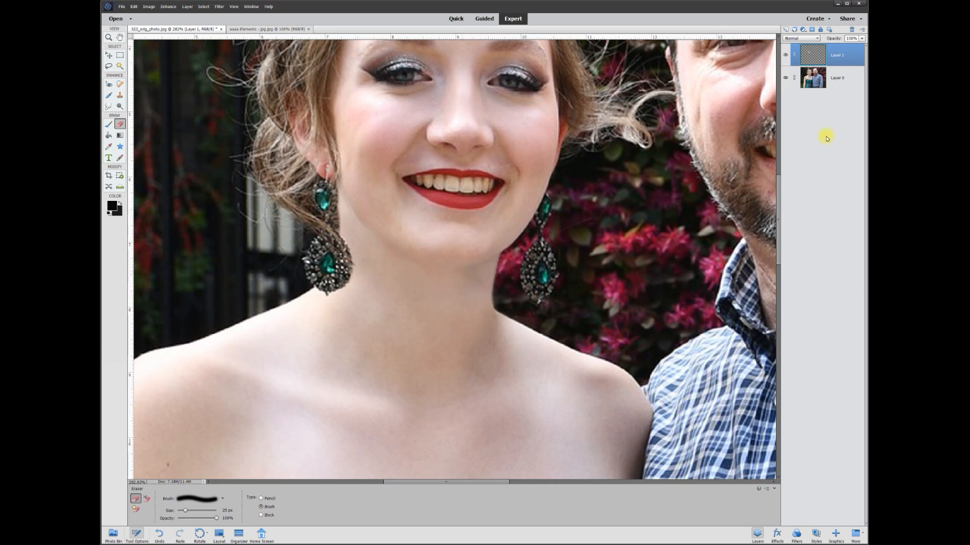
{"action": "left_click", "coordinate": [797, 56]}
{"action": "left_click", "coordinate": [786, 57]}
{"action": "left_click", "coordinate": [786, 56]}
{"action": "left_click", "coordinate": [786, 56]}
{"action": "left_click", "coordinate": [787, 56]}
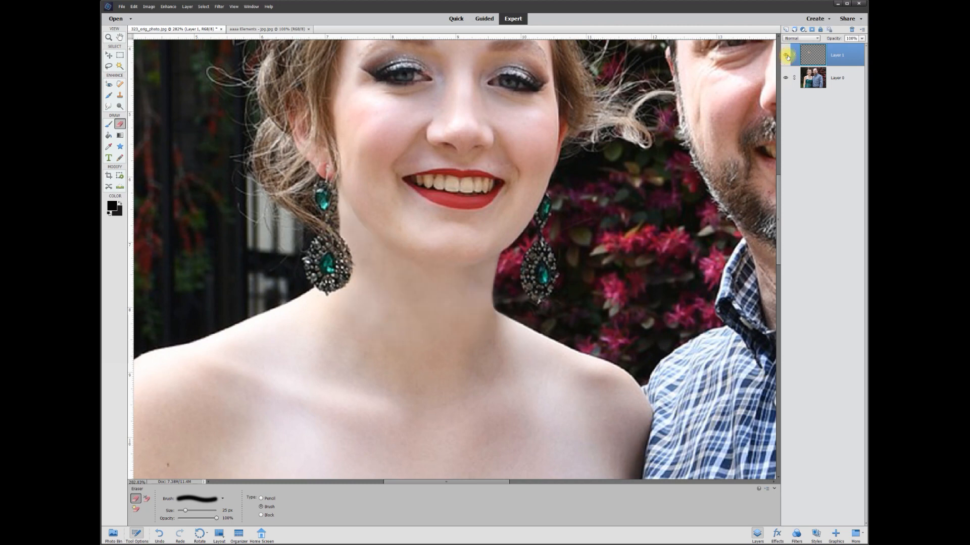
Slightly lower the cloned layer's brightness and contrast with a Brightness/Contrast adjustment, checking the match with the preview off and on
{"action": "left_click", "coordinate": [169, 6]}
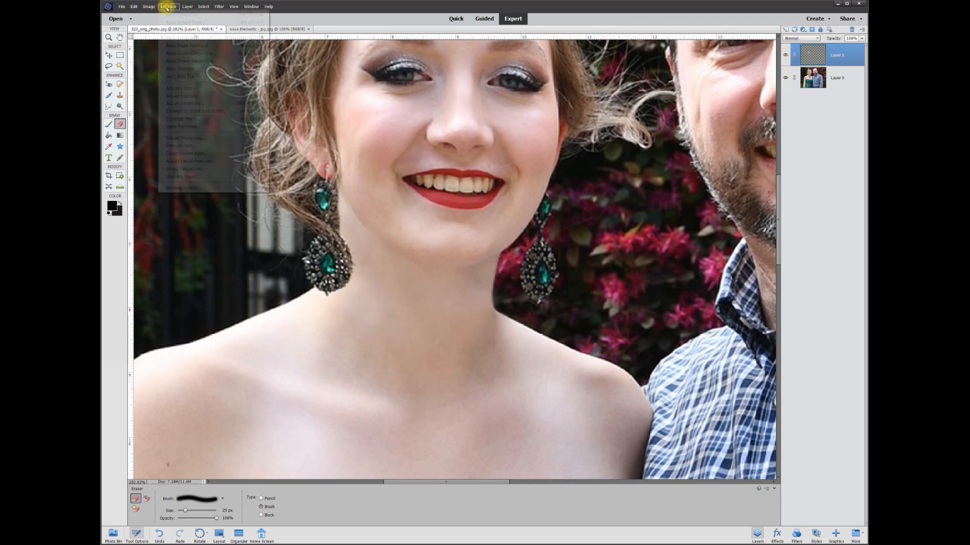
{"action": "mouse_move", "coordinate": [178, 98]}
{"action": "left_click", "coordinate": [298, 104]}
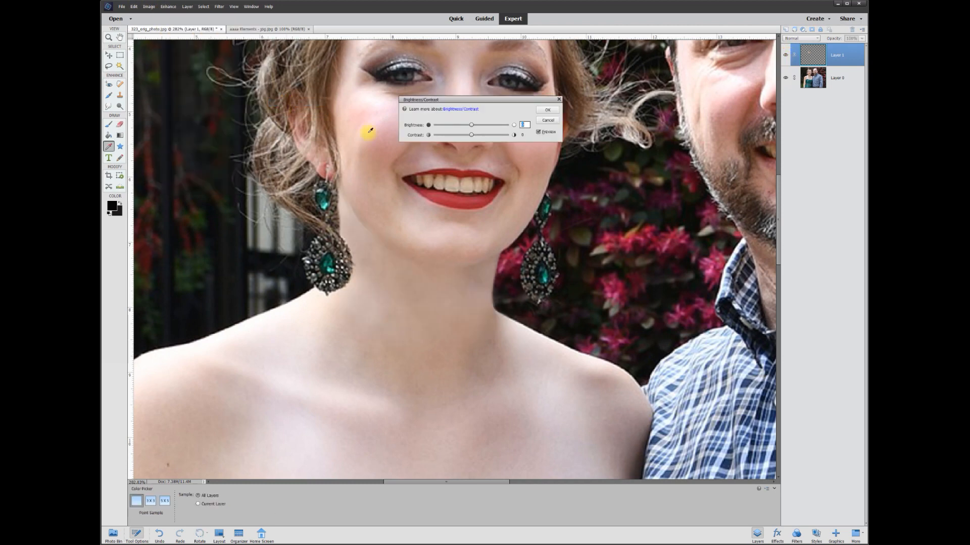
{"action": "mouse_move", "coordinate": [497, 102]}
{"action": "left_mouse_down"}
{"action": "mouse_move", "coordinate": [494, 81]}
{"action": "mouse_move", "coordinate": [494, 90]}
{"action": "left_mouse_up"}
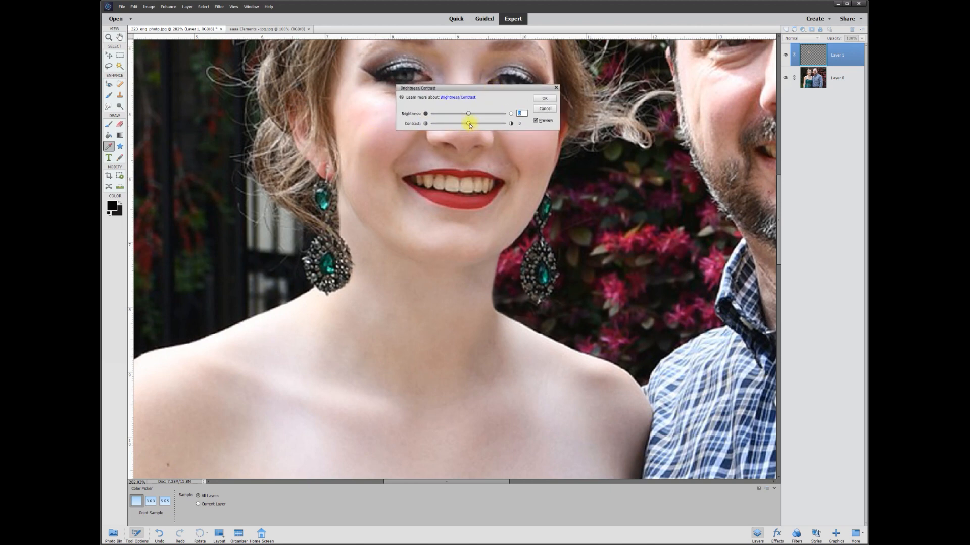
{"action": "left_click_drag", "start_coordinate": [452, 126], "coordinate": [473, 136]}
{"action": "left_click_drag", "start_coordinate": [468, 117], "coordinate": [467, 115]}
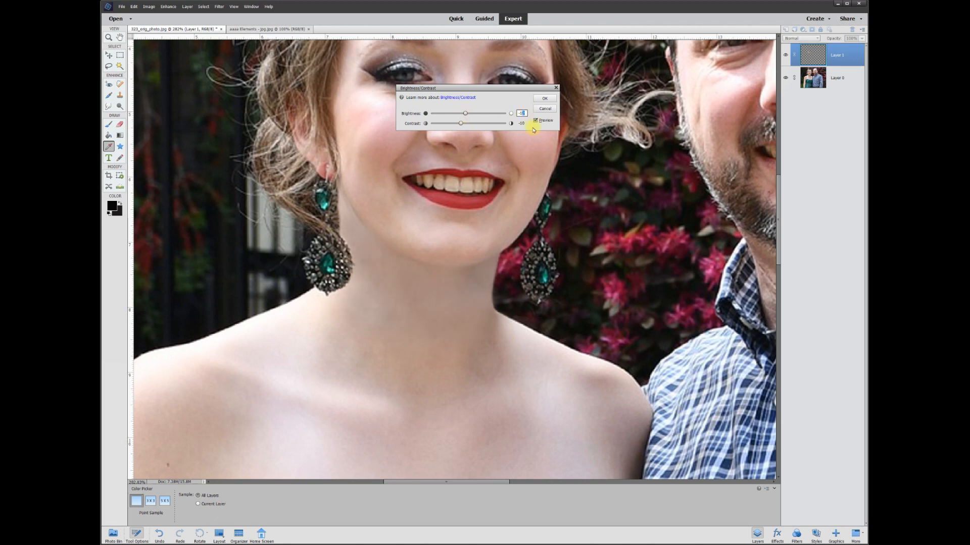
{"action": "type", "text": "0"}
{"action": "left_click", "coordinate": [537, 120]}
{"action": "left_click", "coordinate": [537, 121]}
{"action": "left_click", "coordinate": [536, 120]}
{"action": "left_click", "coordinate": [537, 120]}
{"action": "left_click", "coordinate": [544, 98]}
Raise the cloned layer's saturation to +29 with a Hue/Saturation adjustment
{"action": "key", "text": "ctrl+0"}
{"action": "key", "text": "v"}
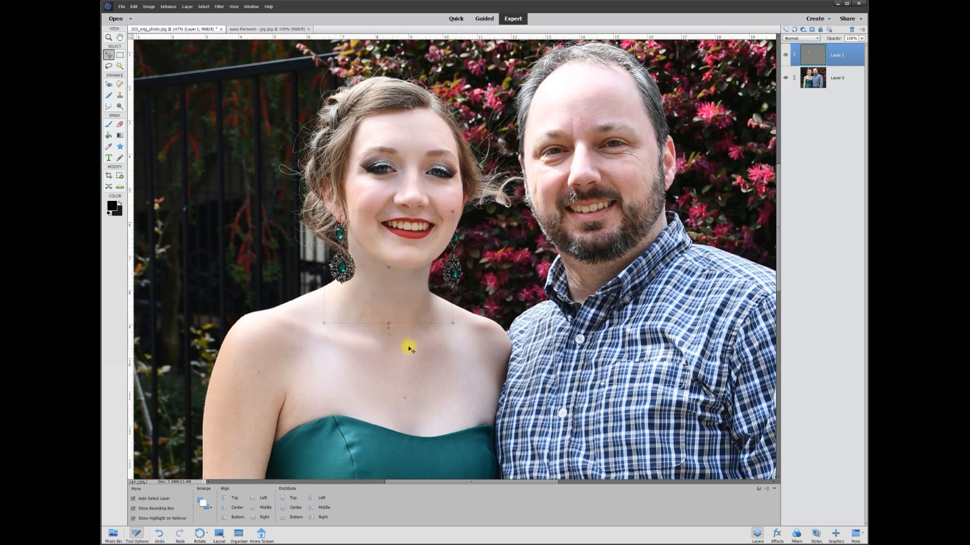
{"action": "left_click", "coordinate": [168, 7]}
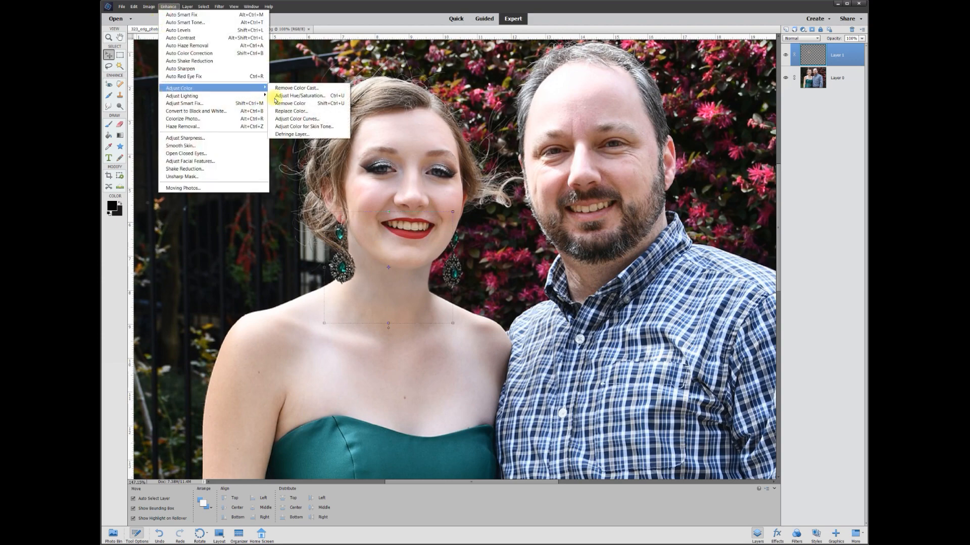
{"action": "left_click", "coordinate": [290, 95]}
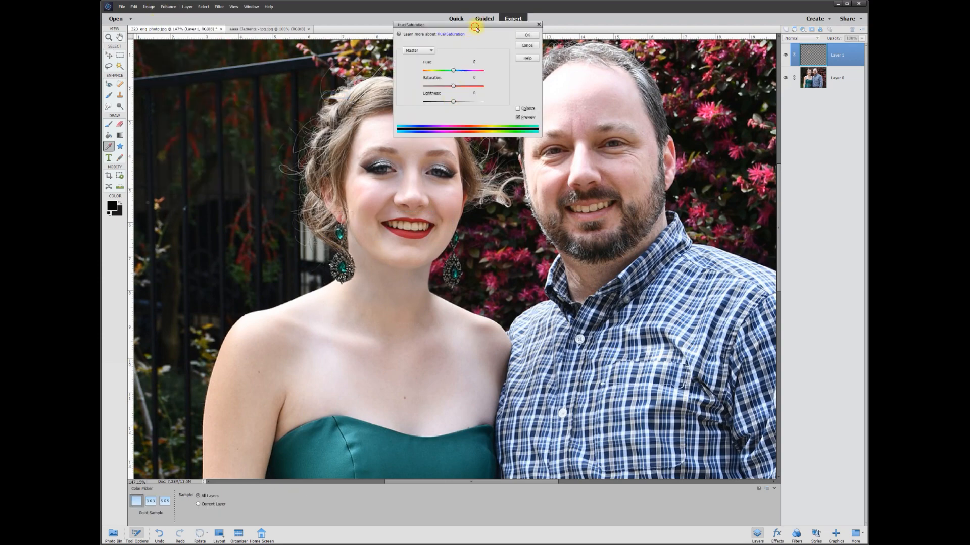
{"action": "left_click_drag", "start_coordinate": [476, 26], "coordinate": [527, 36]}
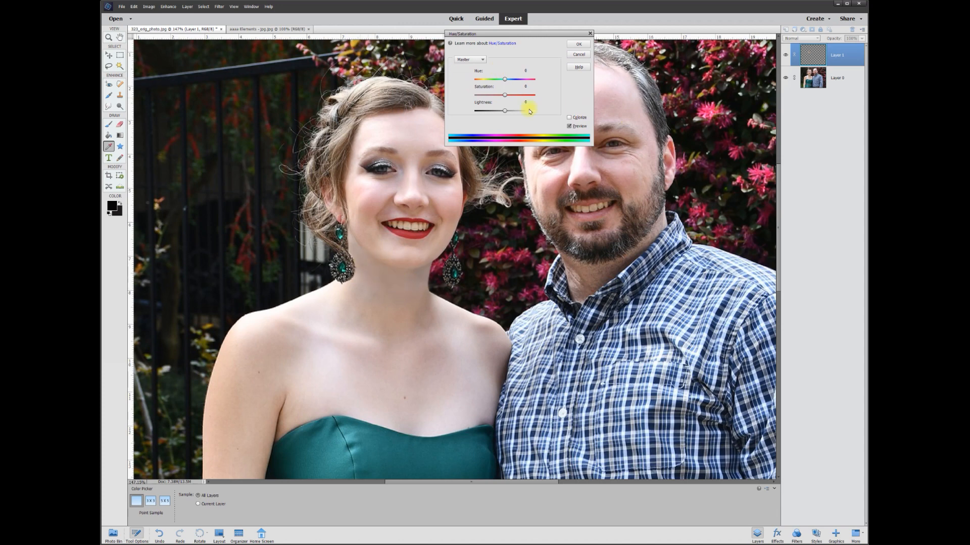
{"action": "left_click_drag", "start_coordinate": [496, 99], "coordinate": [535, 100]}
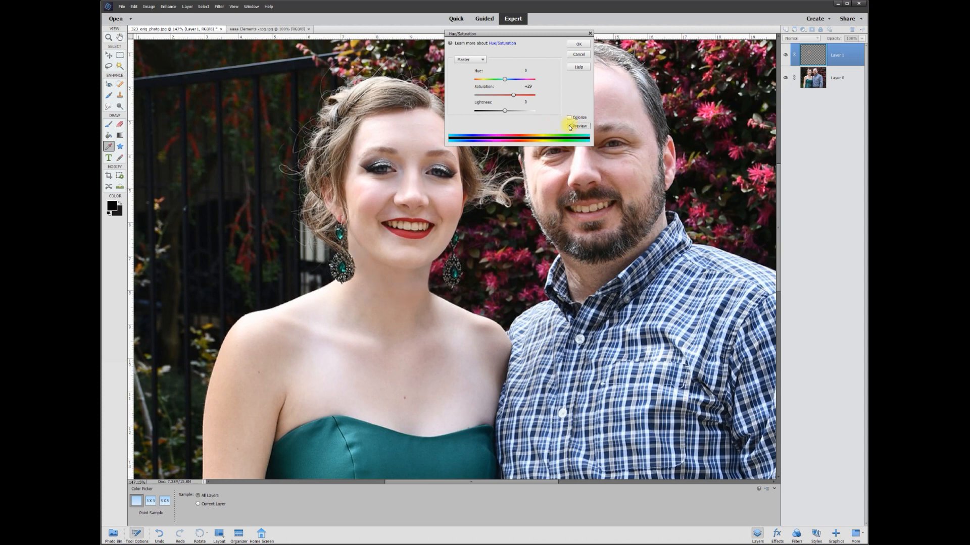
{"action": "left_click", "coordinate": [579, 44]}
{"action": "key", "text": "v"}
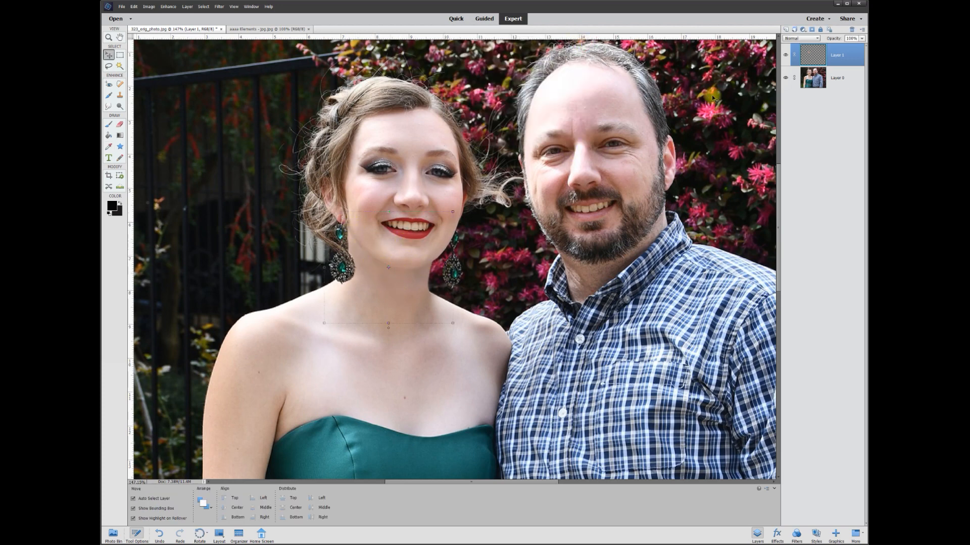
Add a new layer above the cloned layer and set the foreground colour to a near-black brown, RGB 31, 24, 24
{"action": "left_click", "coordinate": [786, 30]}
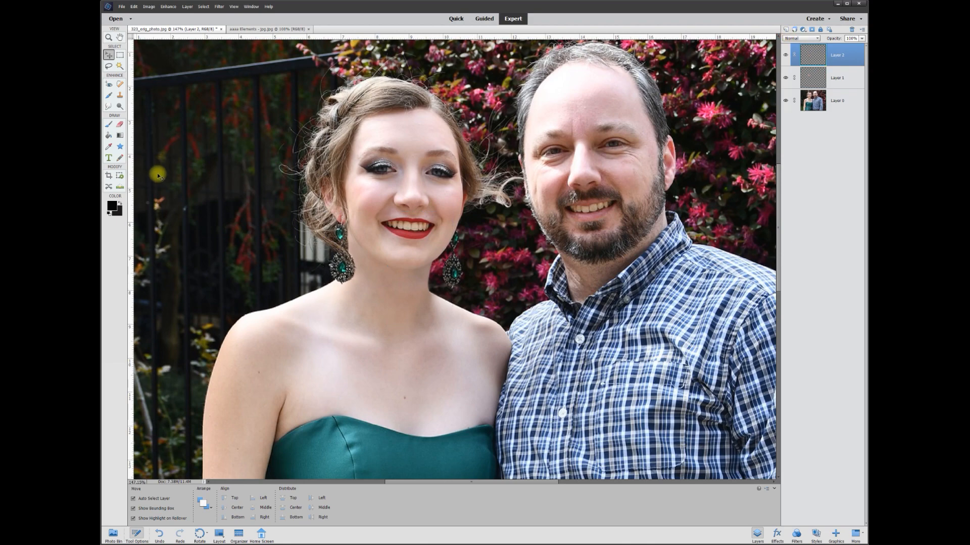
{"action": "left_click", "coordinate": [112, 207]}
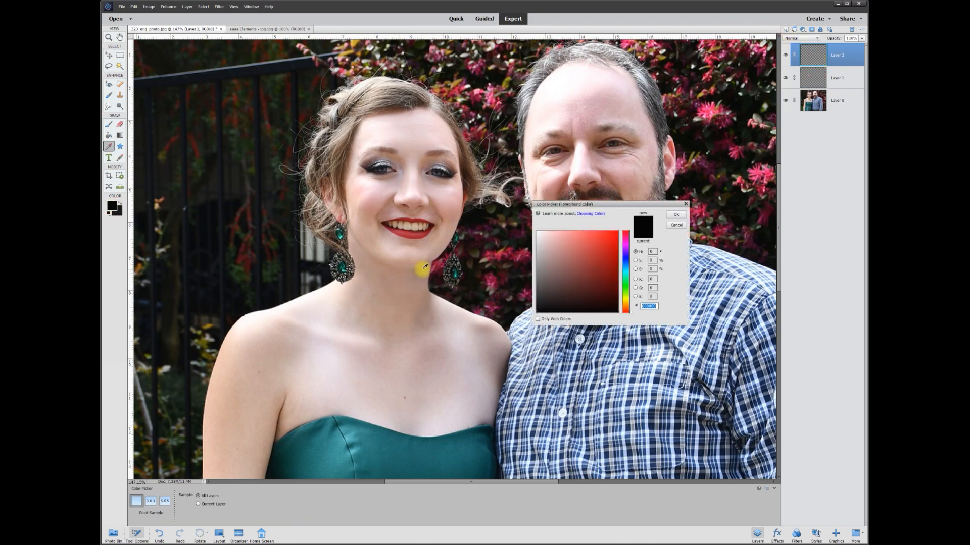
{"action": "left_click", "coordinate": [507, 373]}
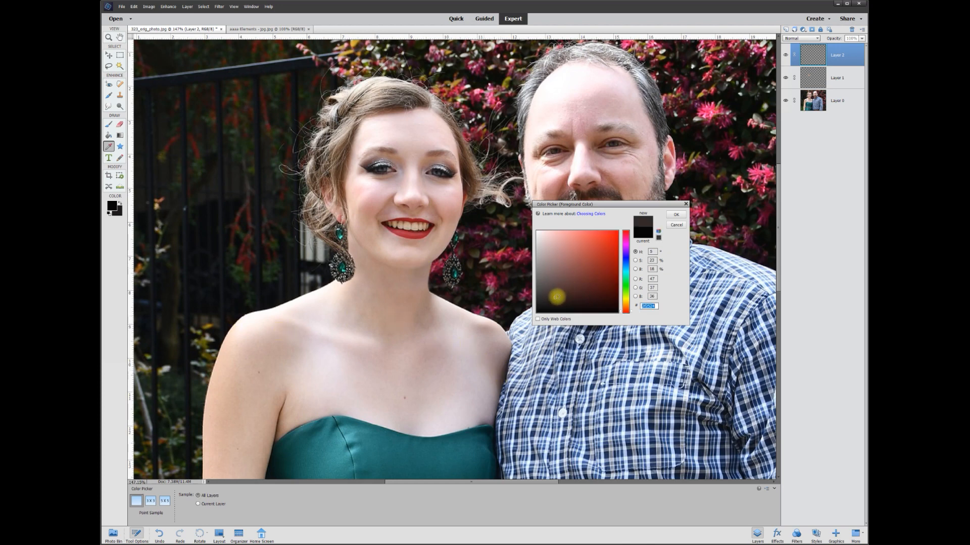
{"action": "left_click_drag", "start_coordinate": [556, 298], "coordinate": [555, 302]}
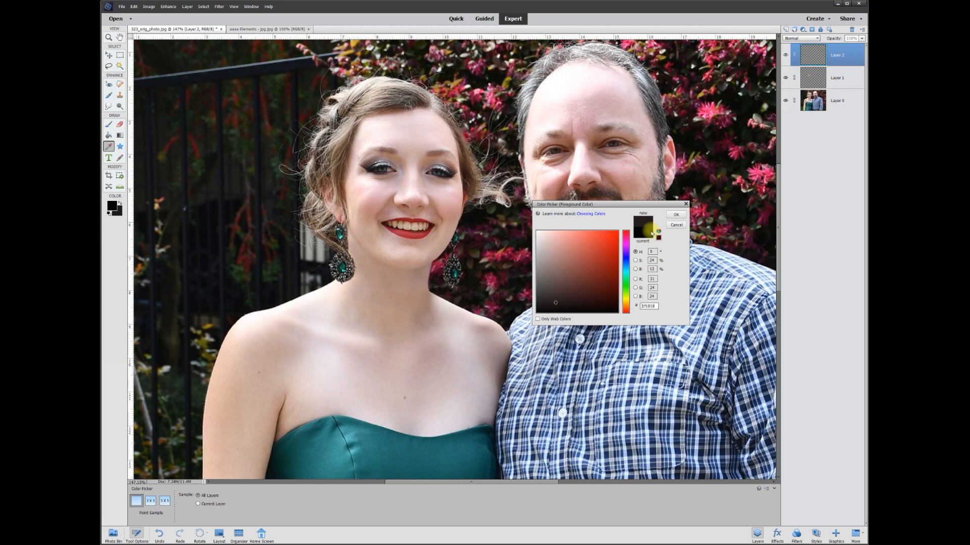
{"action": "left_click", "coordinate": [676, 217]}
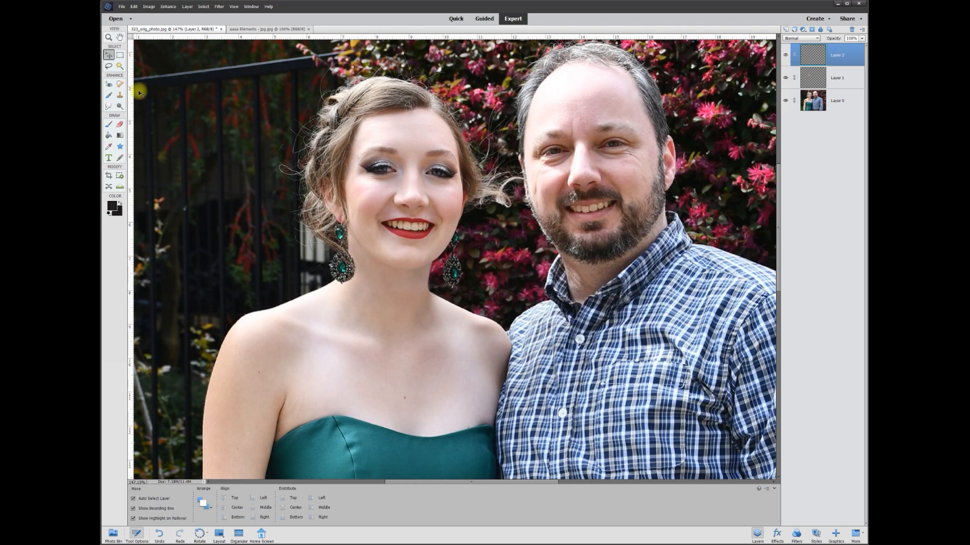
Paint a dark 30 px brush stroke under the woman's jaw, from beside the earring farther from the man towards the chin
{"action": "left_click", "coordinate": [108, 125]}
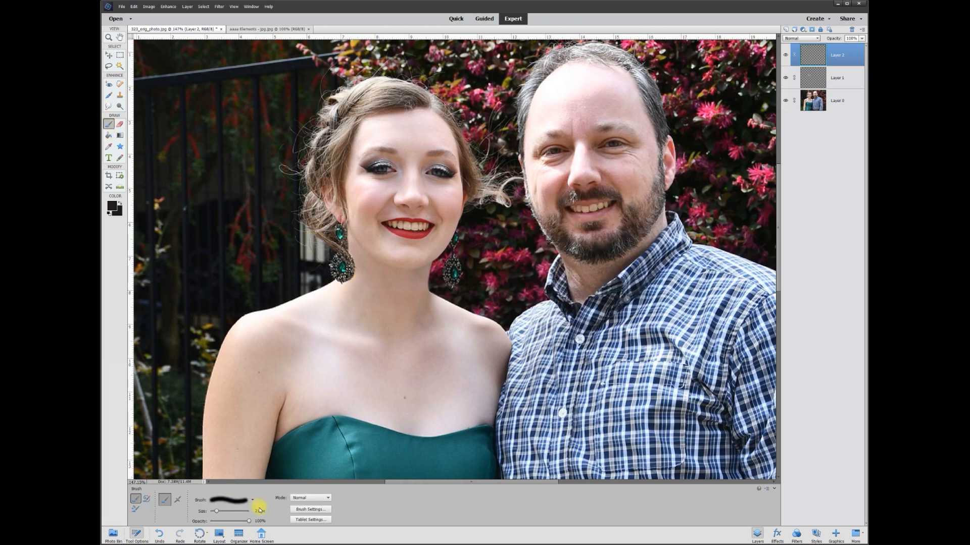
{"action": "type", "text": "30"}
{"action": "left_click_drag", "start_coordinate": [353, 247], "coordinate": [389, 270]}
Smear the dark stroke along the whole jawline with a 40 px Smudge brush, stretching it under the chin and up towards the ear
{"action": "left_click", "coordinate": [109, 106]}
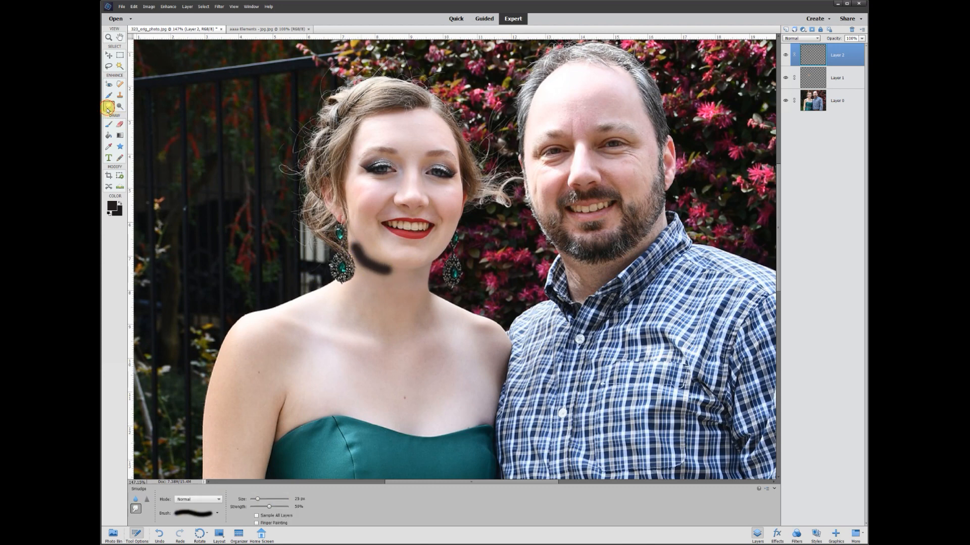
{"action": "left_click", "coordinate": [297, 499]}
{"action": "type", "text": "40"}
{"action": "scroll", "coordinate": [350, 232], "scroll_direction": "up", "scroll_amount": 3}
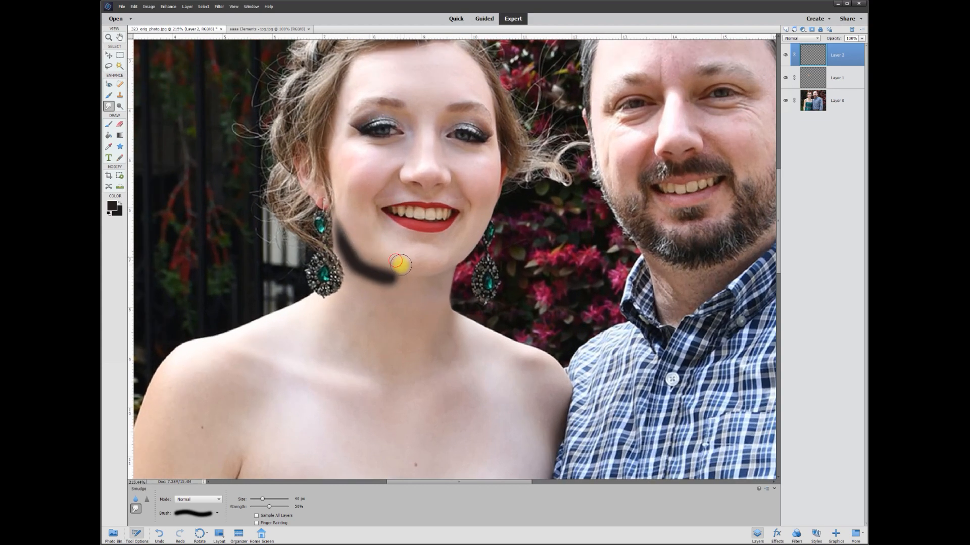
{"action": "mouse_move", "coordinate": [382, 259]}
{"action": "left_mouse_down"}
{"action": "mouse_move", "coordinate": [396, 285]}
{"action": "mouse_move", "coordinate": [436, 282]}
{"action": "left_mouse_up"}
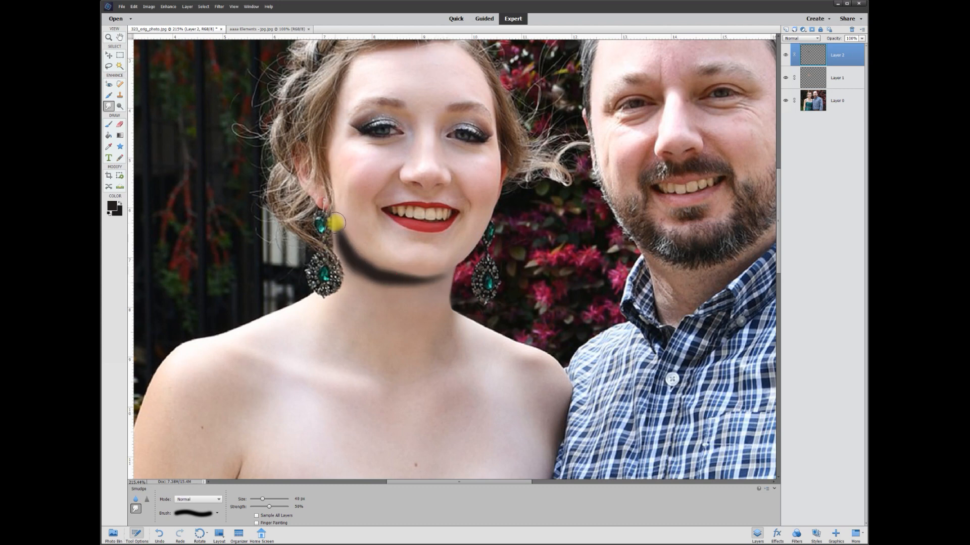
{"action": "left_click_drag", "start_coordinate": [330, 218], "coordinate": [329, 221]}
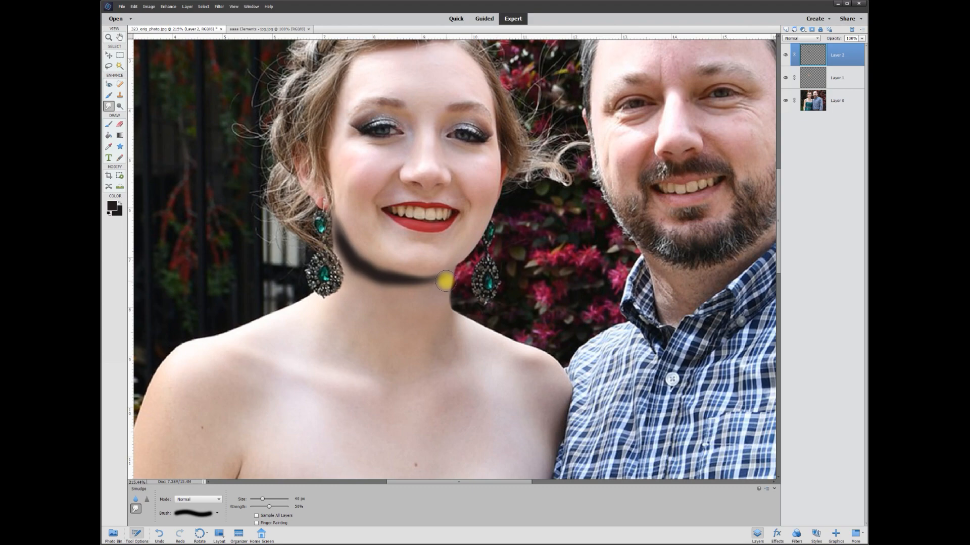
{"action": "left_click_drag", "start_coordinate": [392, 262], "coordinate": [389, 261]}
Reduce the shadow layer's opacity to a very faint level and compare the jawline with the layer hidden and shown
{"action": "scroll", "coordinate": [455, 233], "scroll_direction": "down", "scroll_amount": 2}
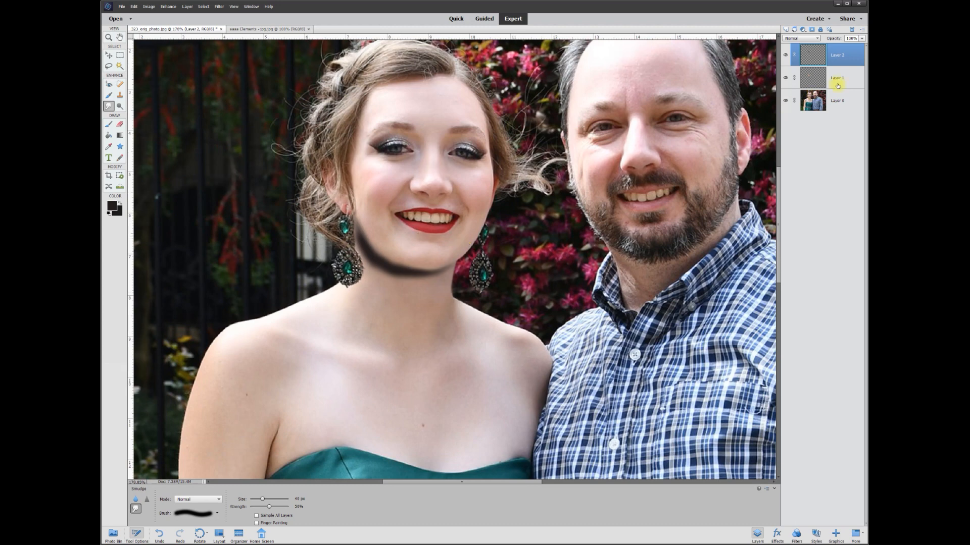
{"action": "left_click", "coordinate": [863, 39]}
{"action": "mouse_move", "coordinate": [862, 46]}
{"action": "left_mouse_down"}
{"action": "mouse_move", "coordinate": [820, 47]}
{"action": "mouse_move", "coordinate": [835, 47]}
{"action": "left_mouse_up"}
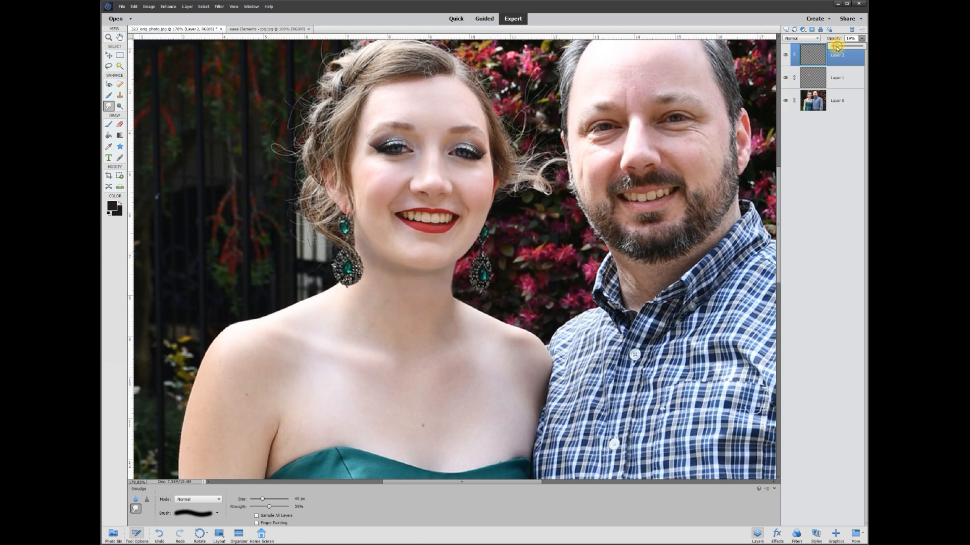
{"action": "left_click", "coordinate": [847, 40]}
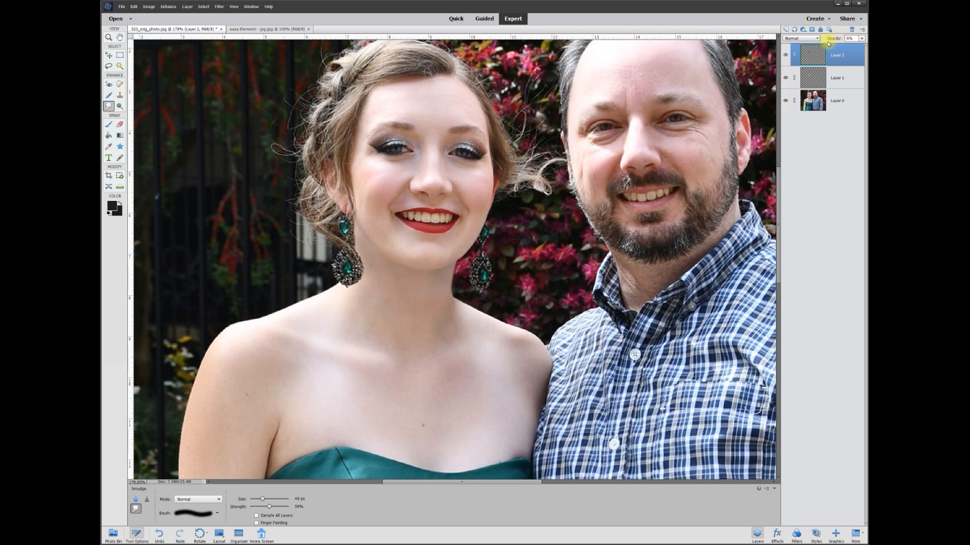
{"action": "left_click", "coordinate": [786, 55]}
{"action": "left_click", "coordinate": [785, 56]}
{"action": "left_click", "coordinate": [786, 55]}
{"action": "left_click", "coordinate": [785, 55]}
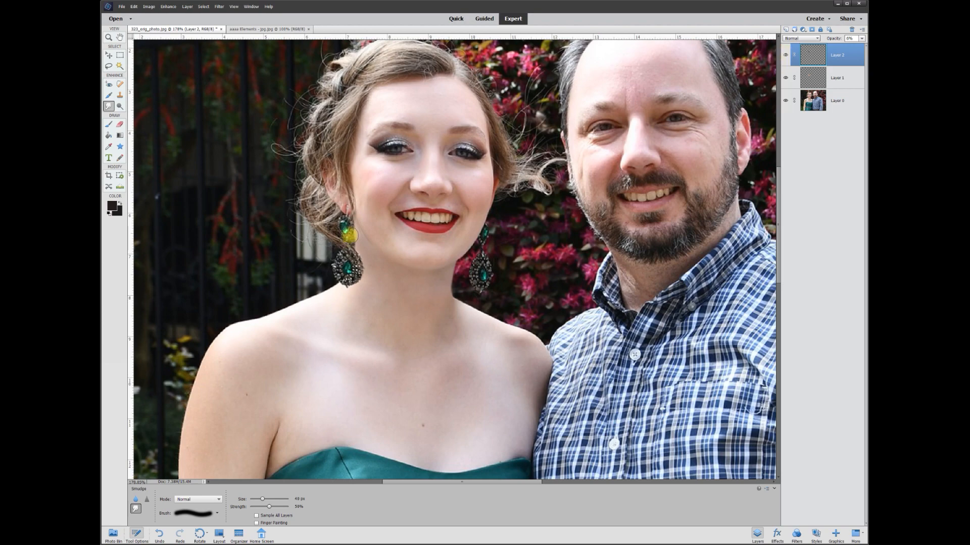
View the whole photo, hide the jaw shadow layer, and compare the neck with the cloned layer hidden and shown
{"action": "key", "text": "v"}
{"action": "scroll", "coordinate": [464, 177], "scroll_direction": "down", "scroll_amount": 5}
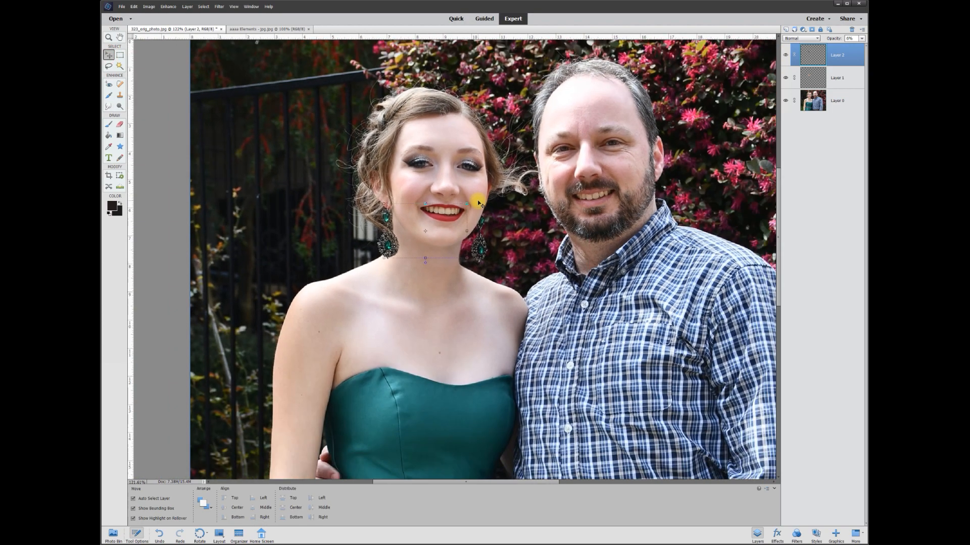
{"action": "left_click", "coordinate": [399, 66]}
{"action": "scroll", "coordinate": [323, 100], "scroll_direction": "up", "scroll_amount": 2}
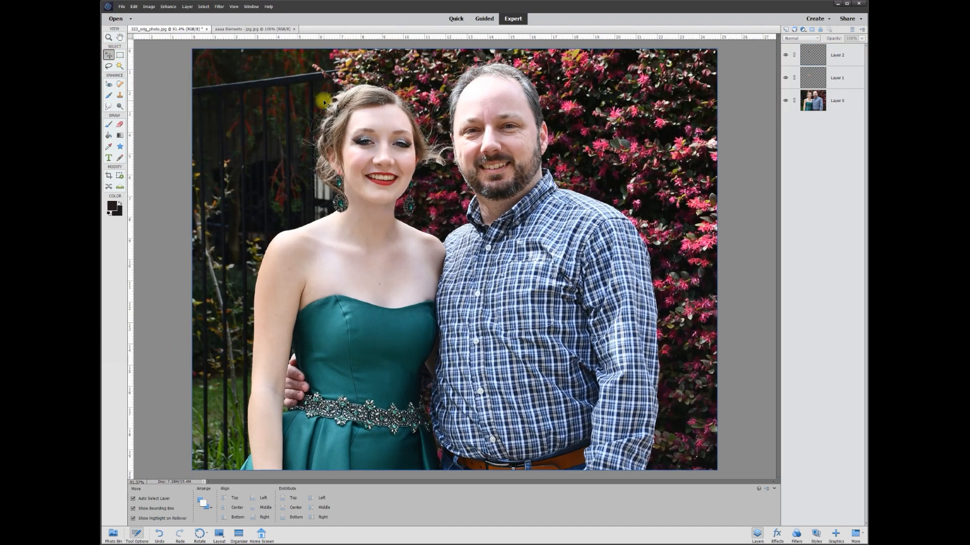
{"action": "left_click", "coordinate": [786, 55]}
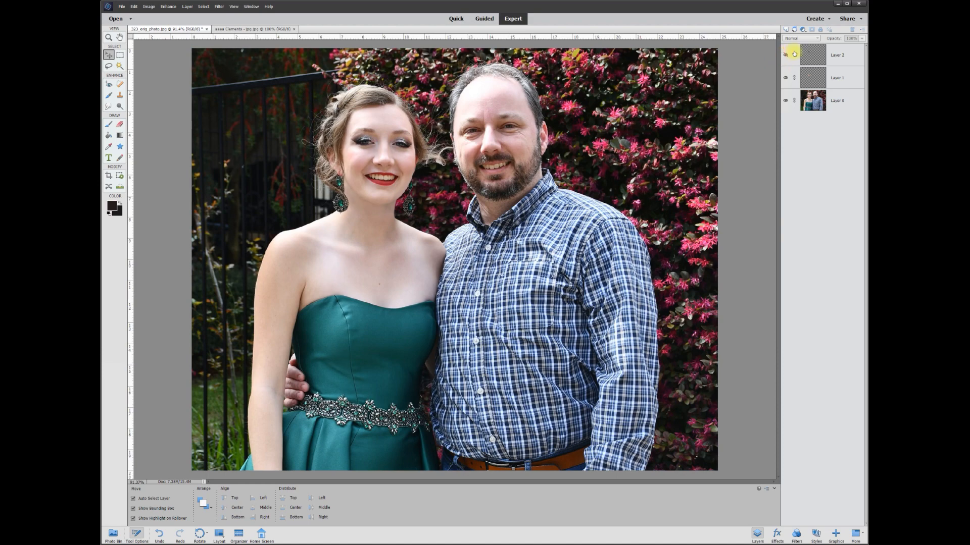
{"action": "left_click", "coordinate": [786, 78]}
{"action": "left_click", "coordinate": [786, 78]}
{"action": "left_click", "coordinate": [787, 78]}
{"action": "left_click", "coordinate": [787, 78]}
{"action": "left_click", "coordinate": [787, 78]}
{"action": "left_click", "coordinate": [786, 78]}
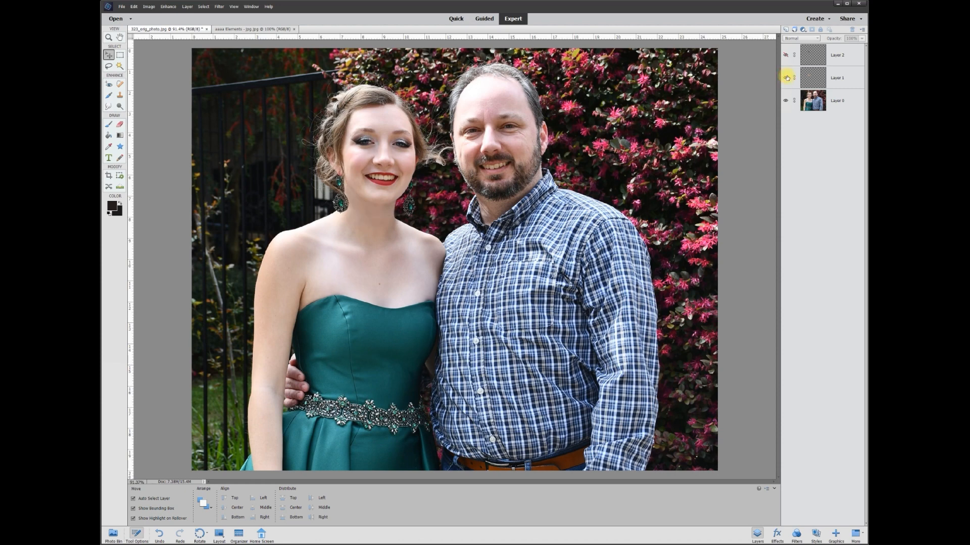